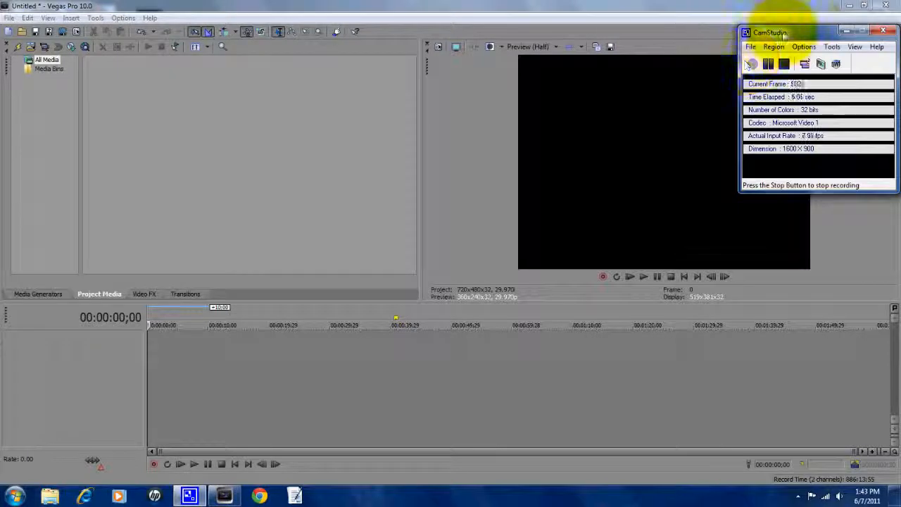
Step: Insert three video tracks in the empty timeline and return the playhead to the project start
left_click(802, 93)
left_click(853, 42)
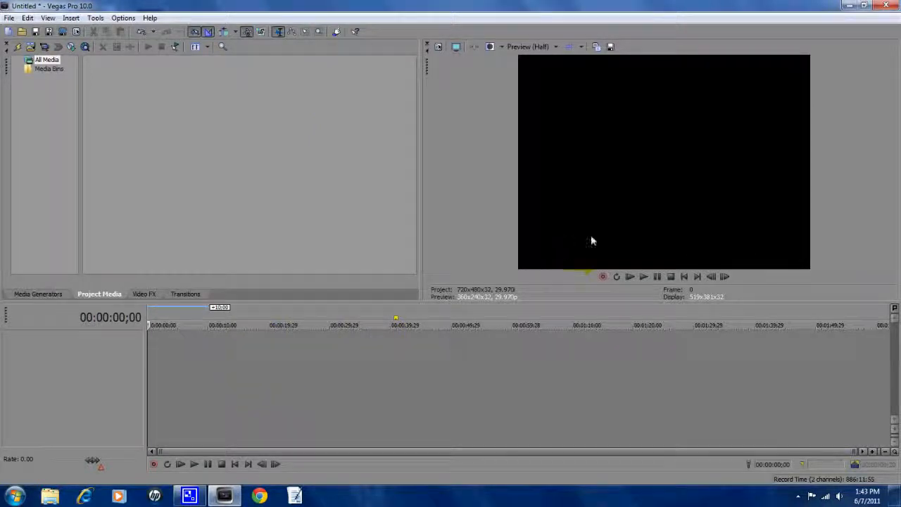
left_click(153, 340)
right_click(168, 346)
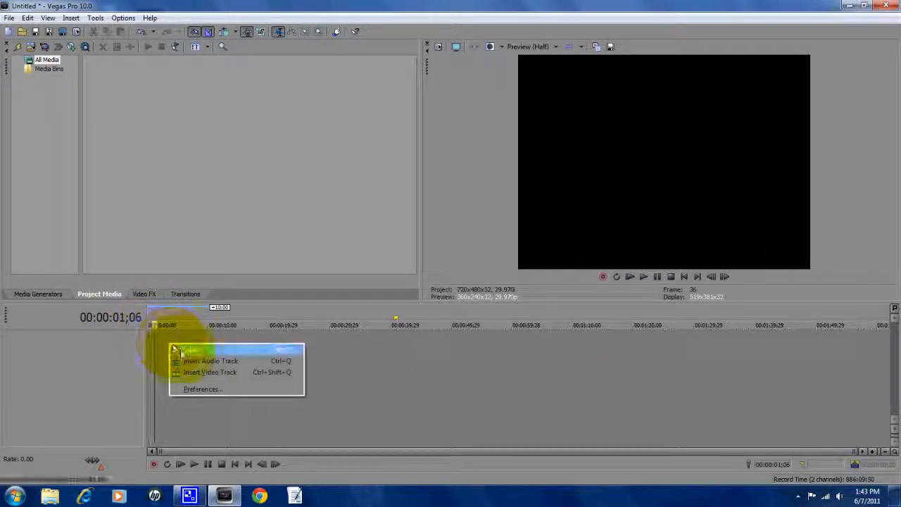
left_click(192, 374)
right_click(186, 380)
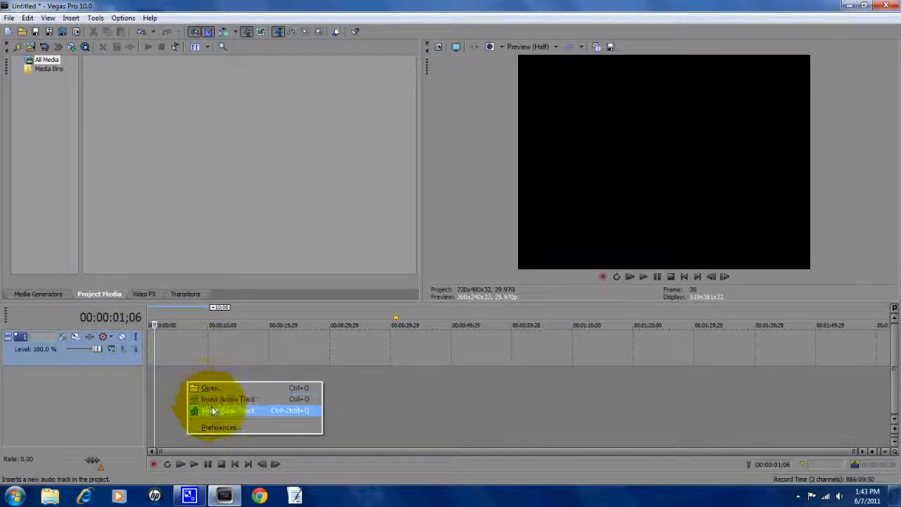
left_click(204, 396)
right_click(204, 423)
left_click(215, 434)
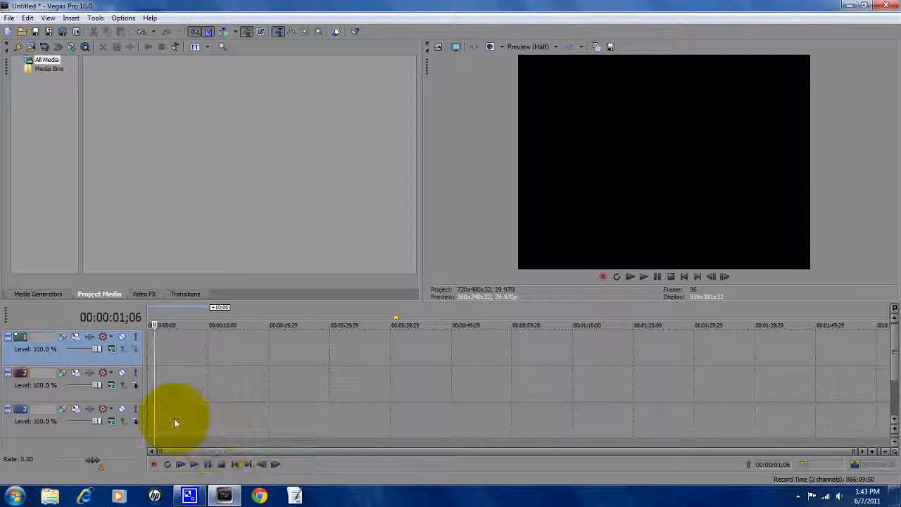
left_click_drag(156, 421, 138, 420)
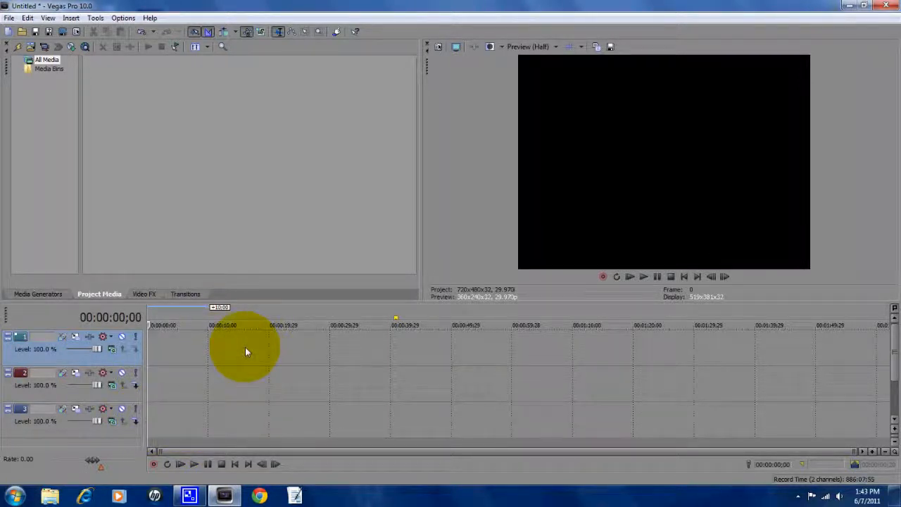
Step: Add the Elliptical Ring color gradient preset to the start of track 1
left_click(37, 294)
mouse_move(413, 147)
left_mouse_down()
mouse_move(408, 258)
mouse_move(412, 91)
mouse_move(399, 142)
left_mouse_up()
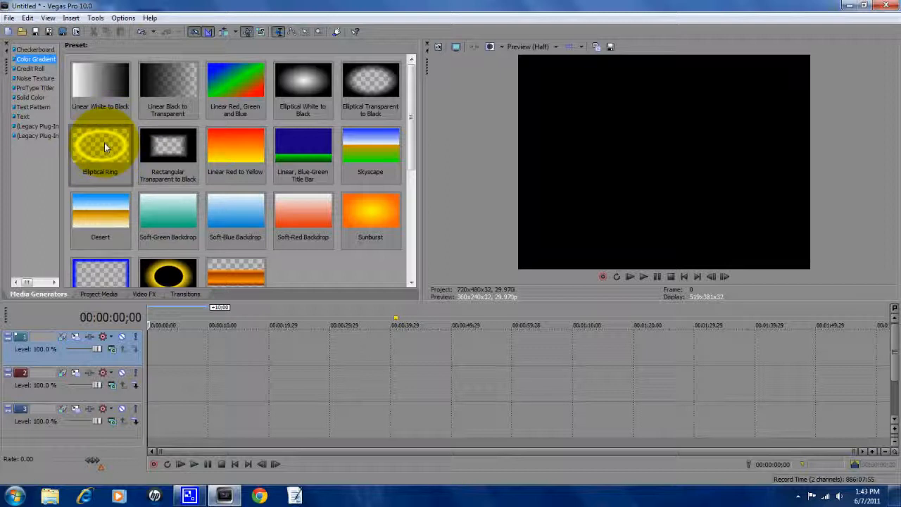
left_click_drag(104, 146, 148, 347)
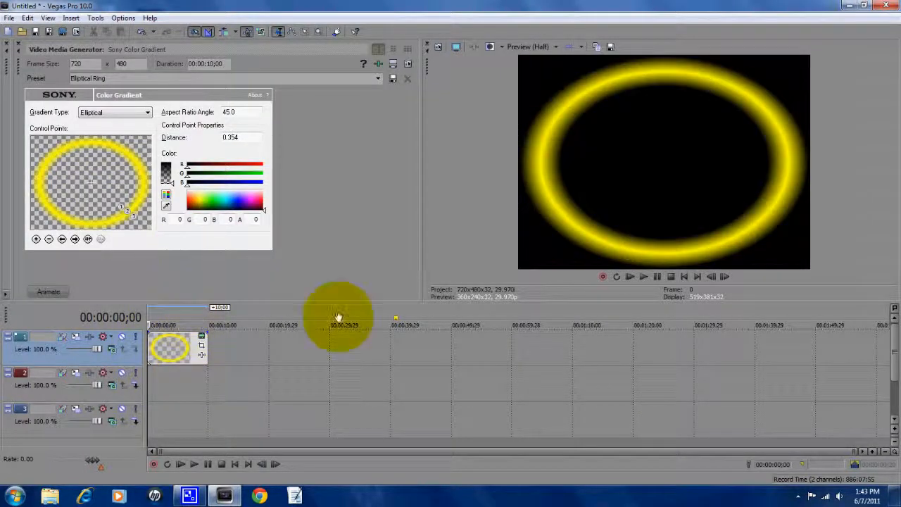
Step: Reshape the elliptical ring to an aspect ratio angle of 49.7 and distance of 0.433, and color it white
mouse_move(127, 214)
left_mouse_down()
mouse_move(111, 204)
mouse_move(127, 219)
left_mouse_up()
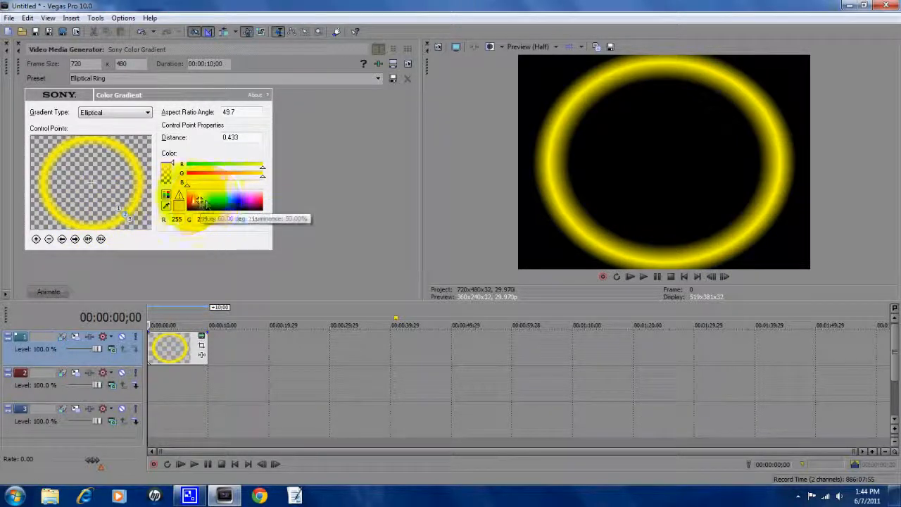
left_click(242, 203)
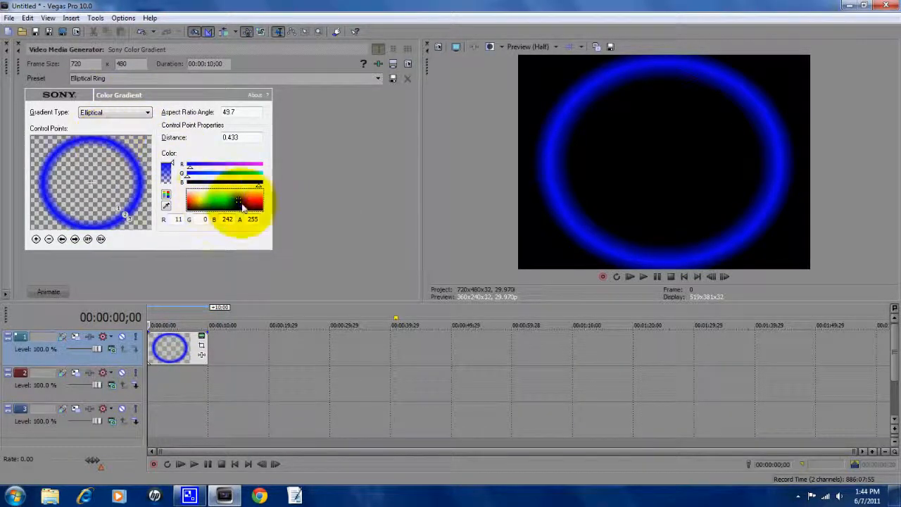
left_click_drag(239, 202, 227, 167)
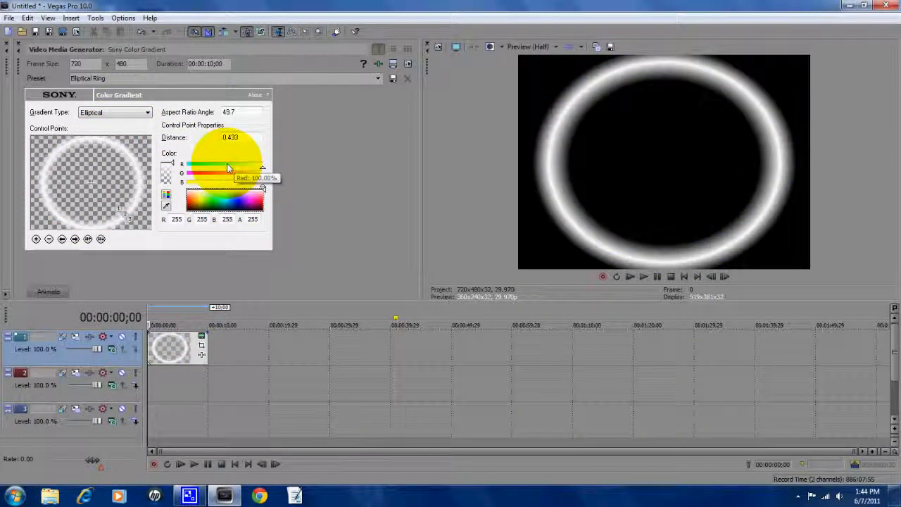
left_click(19, 45)
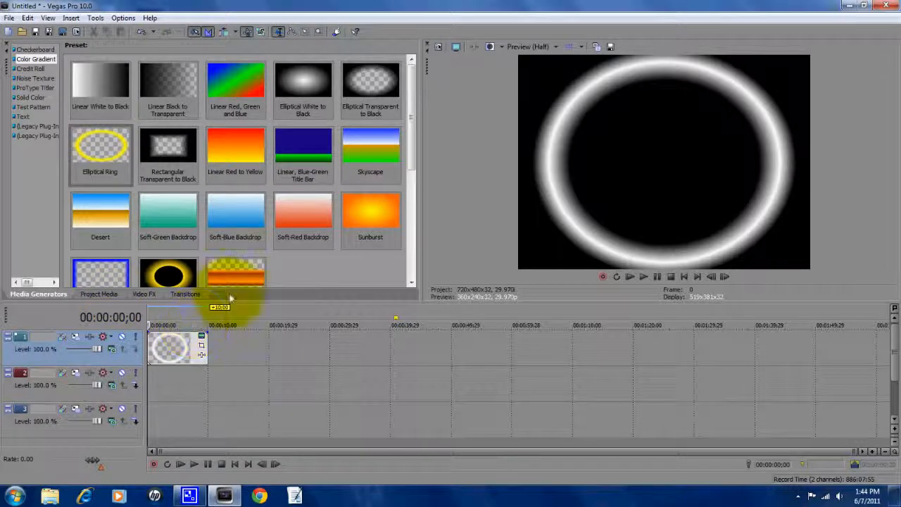
Step: Add a Default Text event to the start of track 2 and replace its sample text with JTIMPE31
left_click(23, 117)
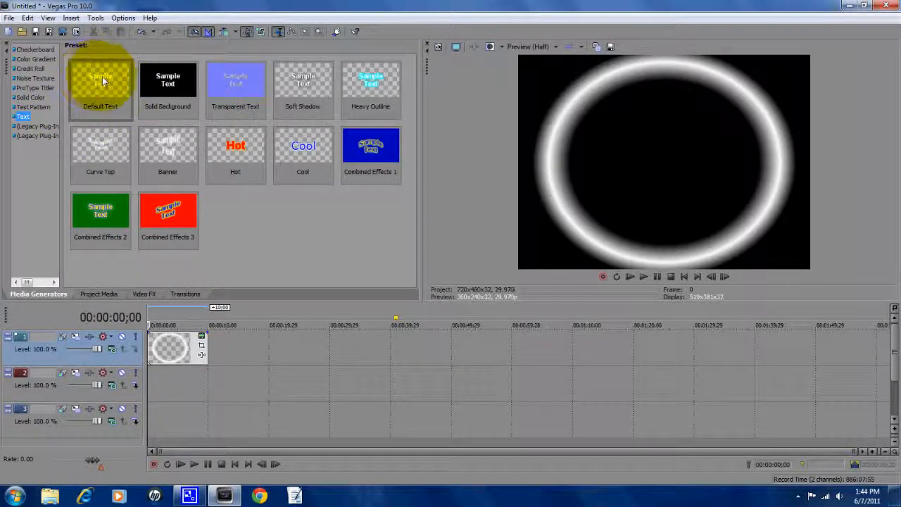
left_click_drag(103, 81, 154, 379)
left_click_drag(249, 232, 91, 96)
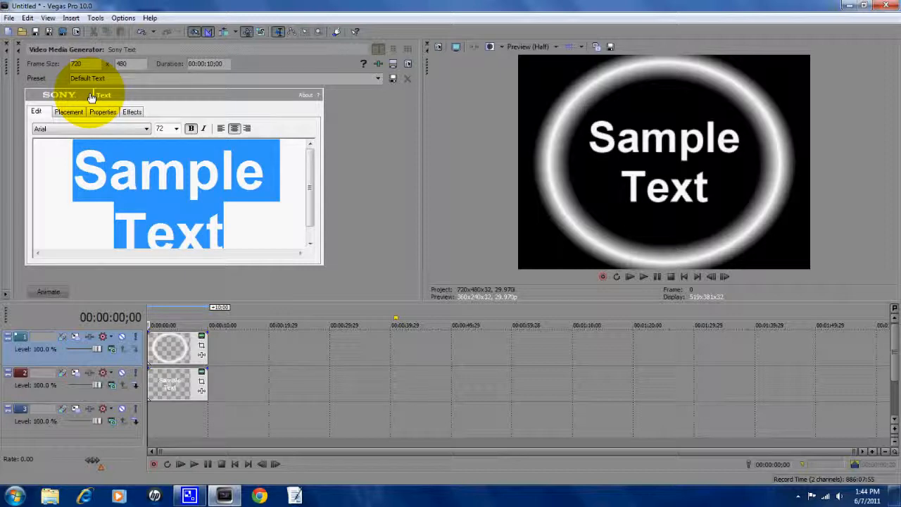
type("JTIMPE")
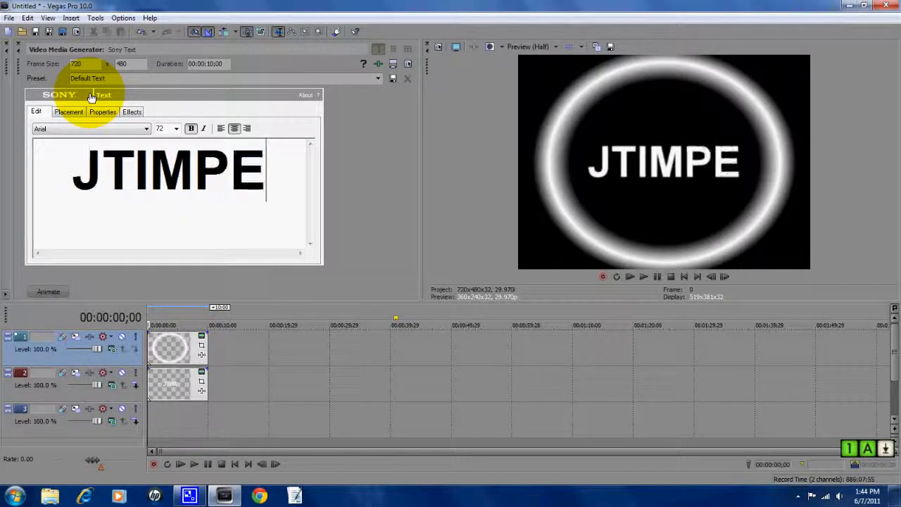
type("31")
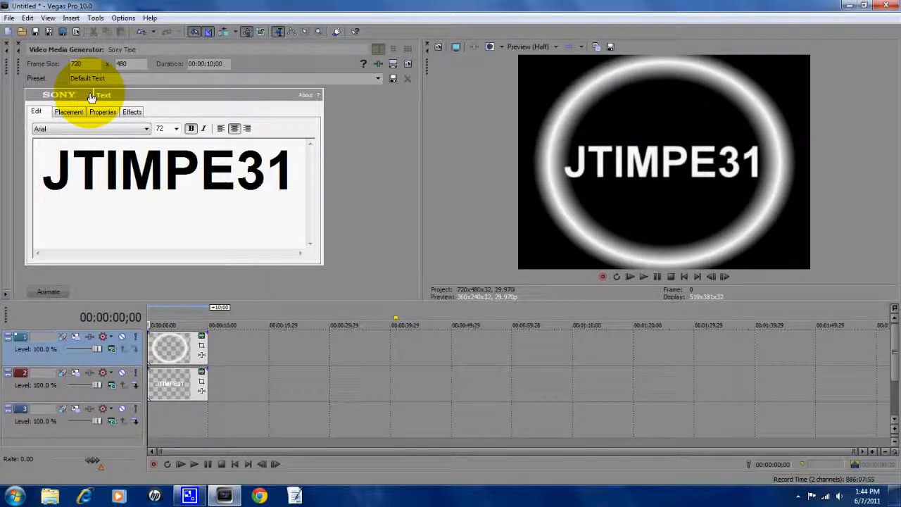
Step: Set the title text's font to Bauer at size 48 so it fits inside the ring
left_click(81, 128)
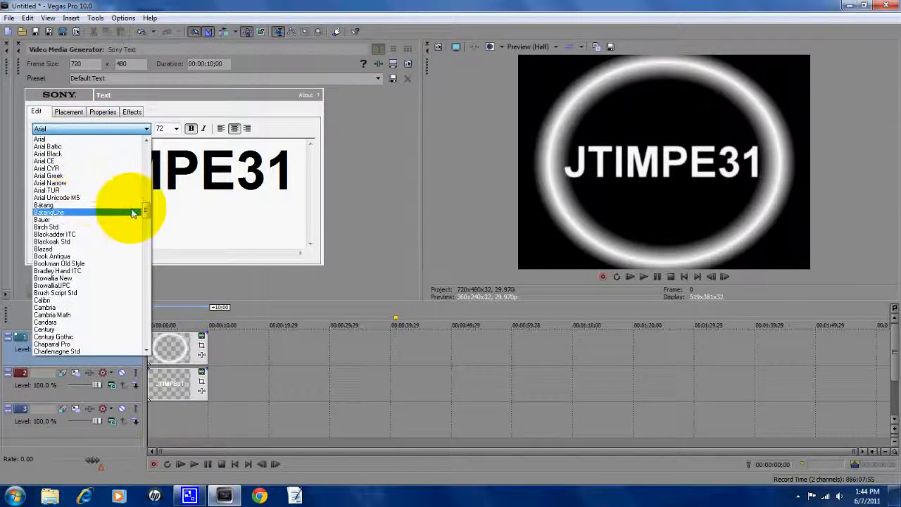
left_click(131, 219)
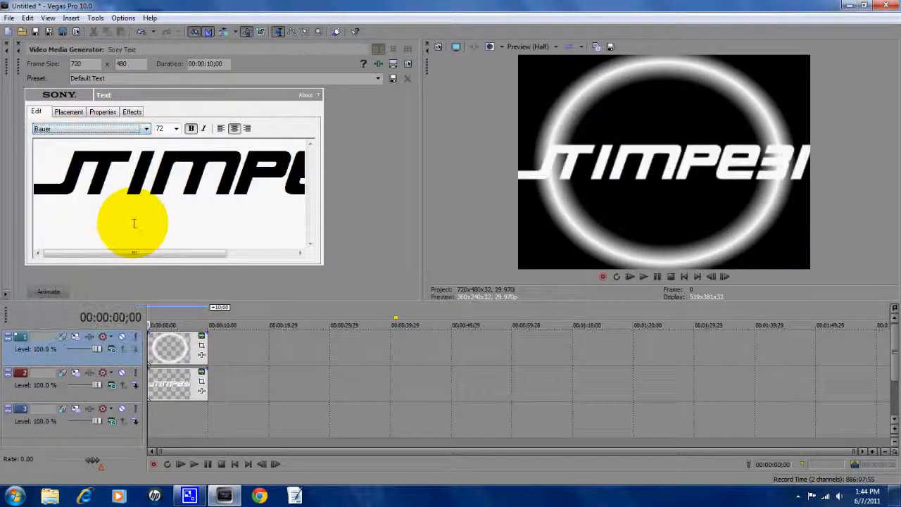
left_click(176, 128)
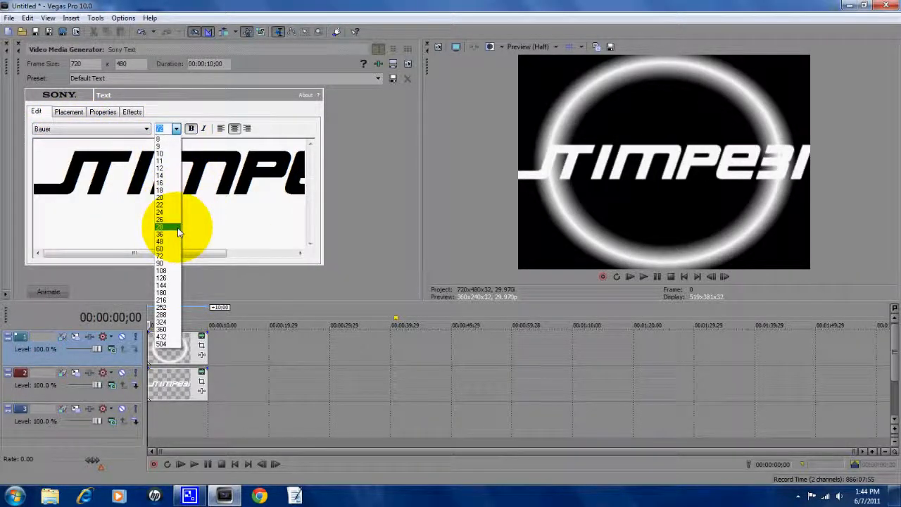
left_click(170, 229)
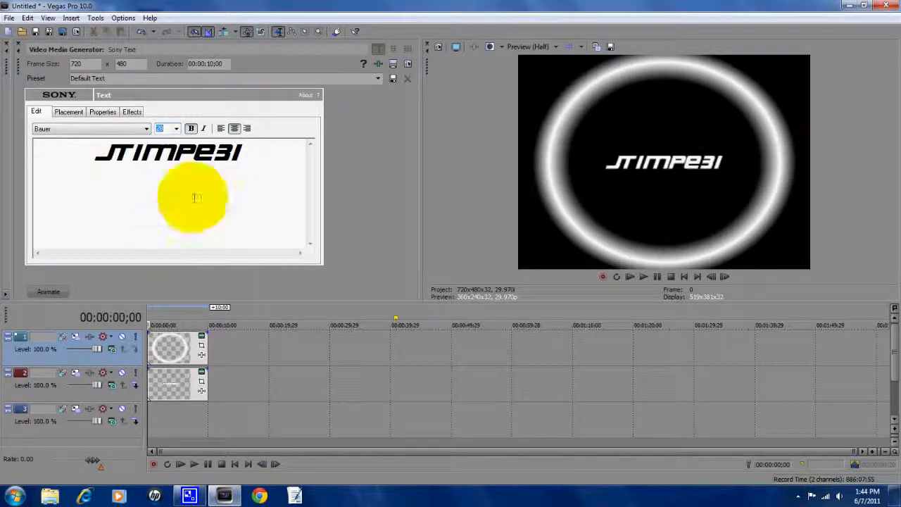
left_click(176, 128)
left_click(172, 246)
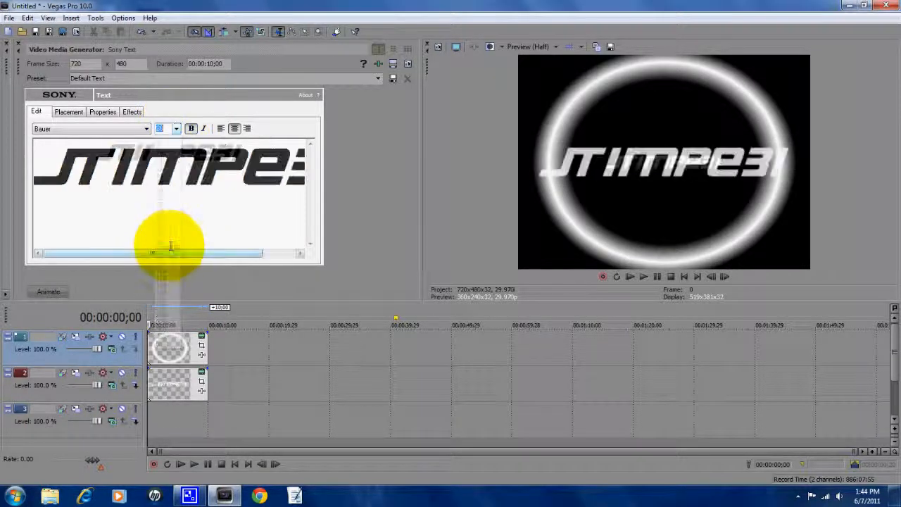
left_click(176, 128)
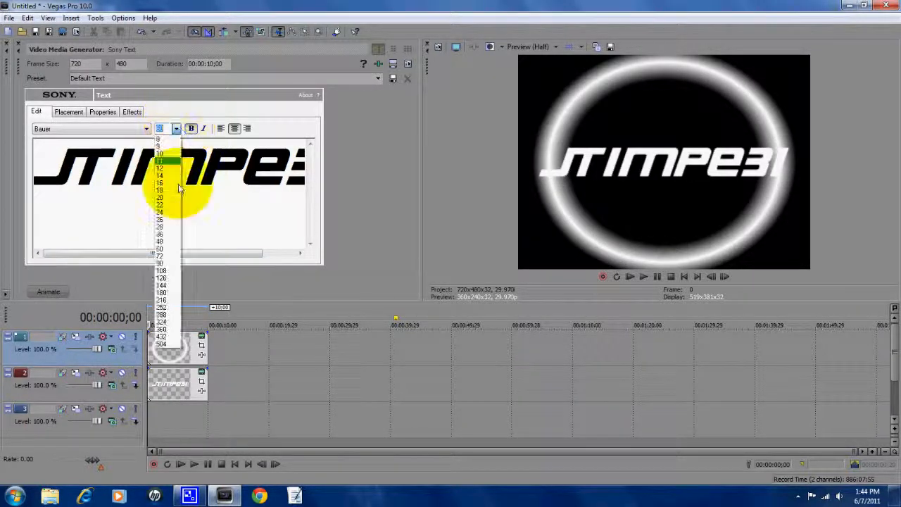
left_click(167, 235)
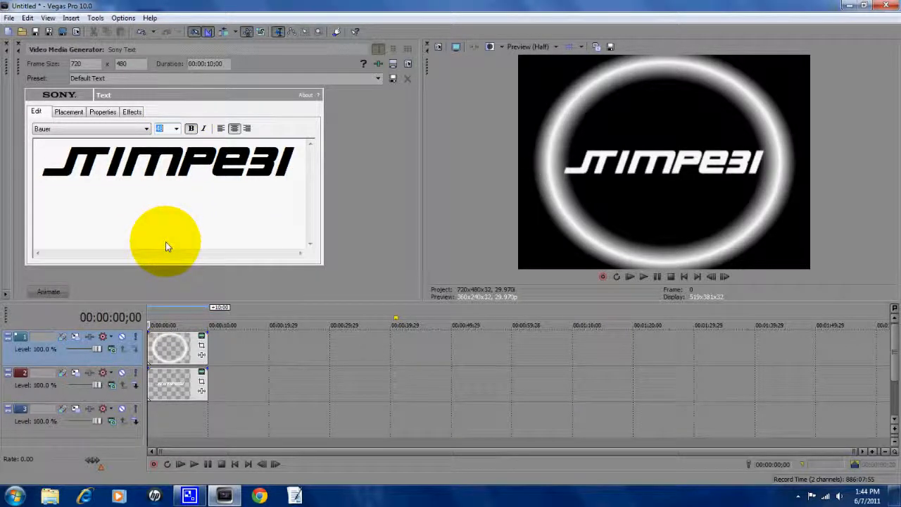
left_click(18, 48)
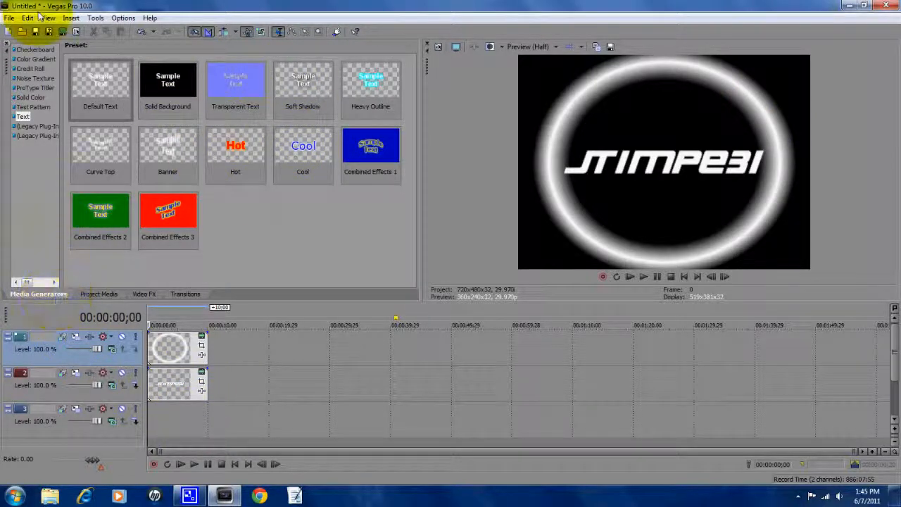
Step: Add a Black solid color event to the start of track 3
left_click(27, 97)
left_click(170, 86)
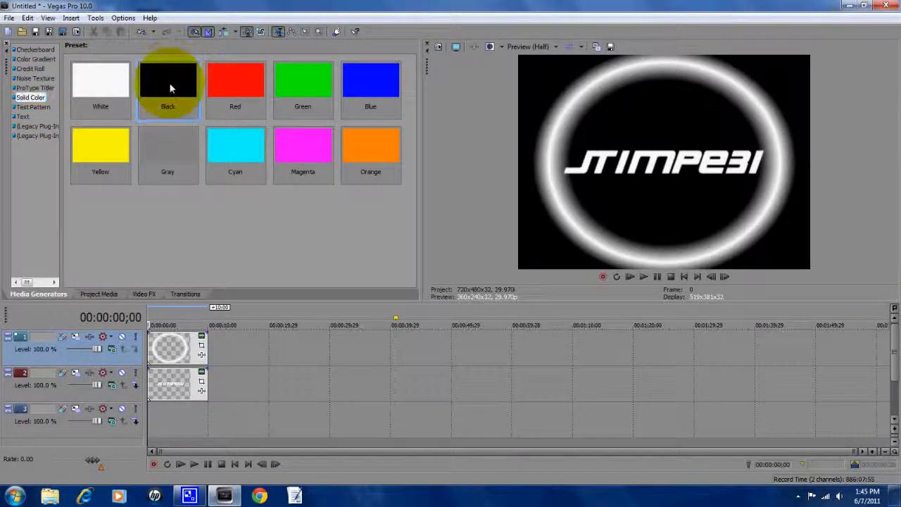
left_click_drag(175, 95, 147, 417)
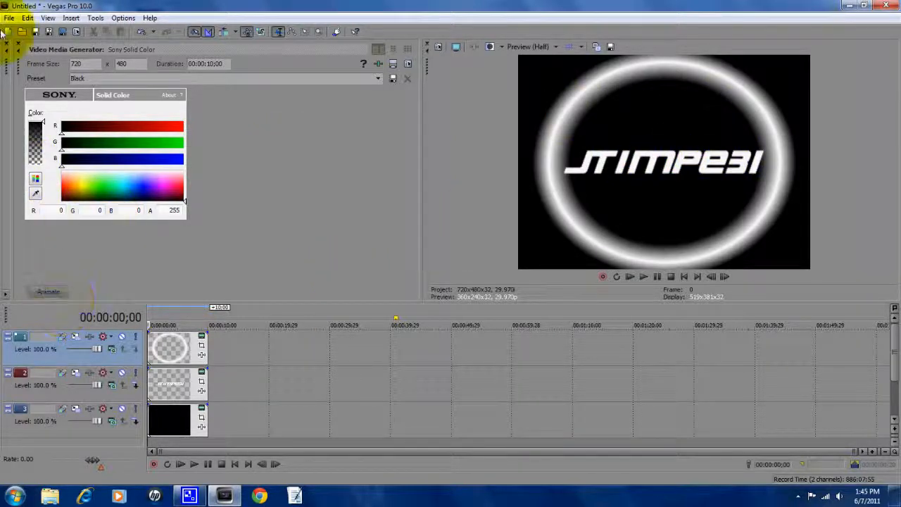
left_click(17, 45)
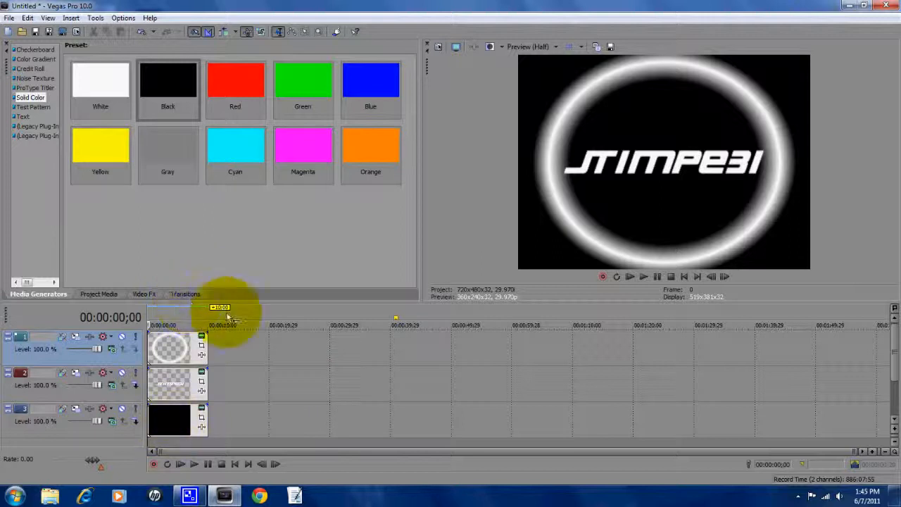
Step: Play the composition briefly, give the video preview more room, and return the playhead to the start
left_click(644, 276)
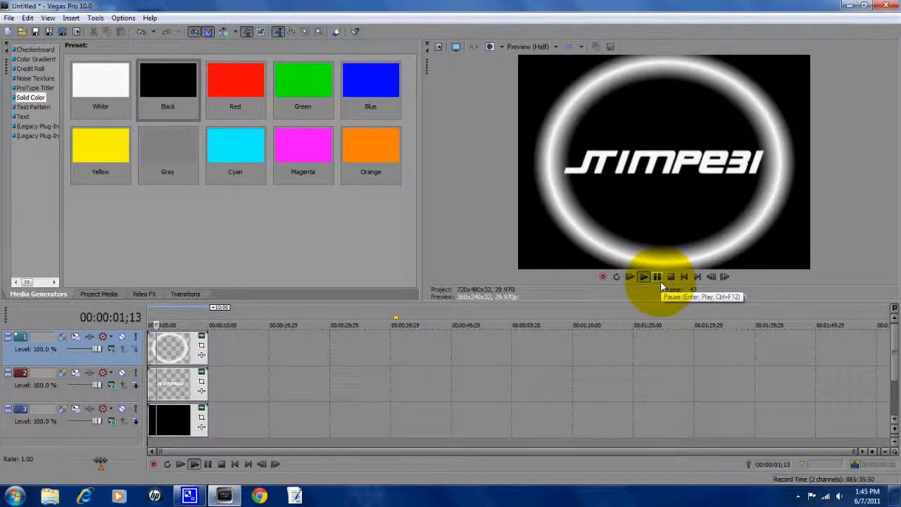
left_click_drag(417, 226, 314, 235)
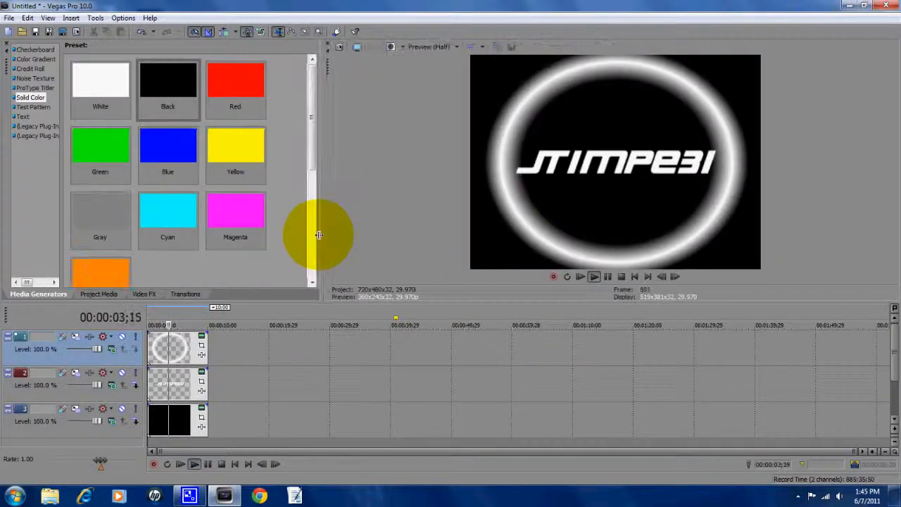
left_click(607, 278)
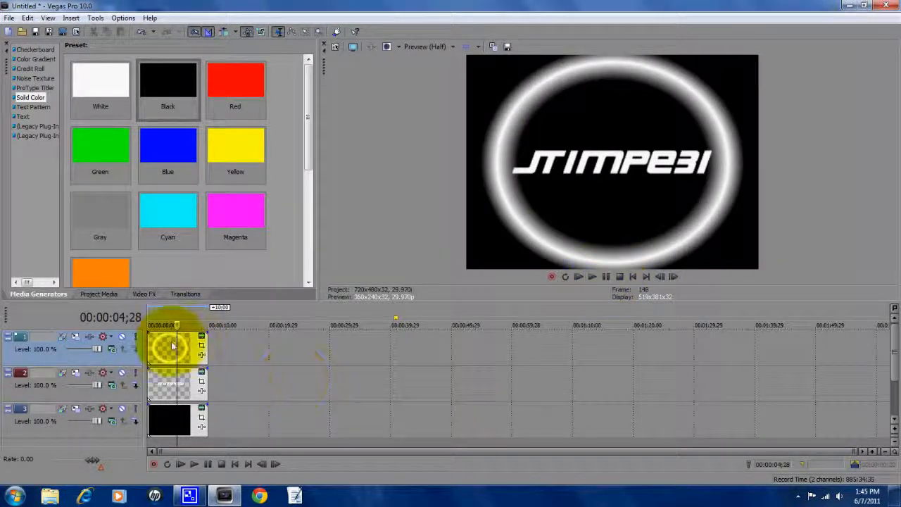
left_click_drag(177, 342, 140, 342)
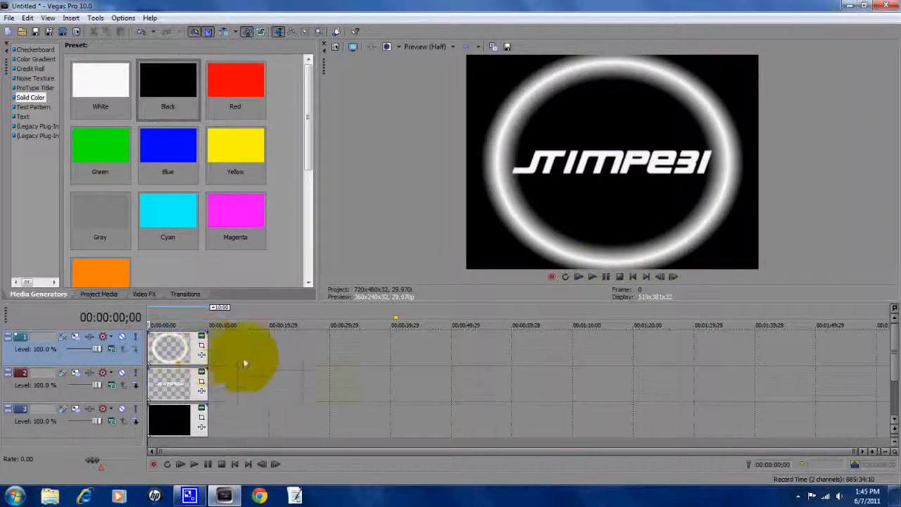
Step: Set the compositing mode of tracks 1 and 2 to 3D Source Alpha
left_click(112, 350)
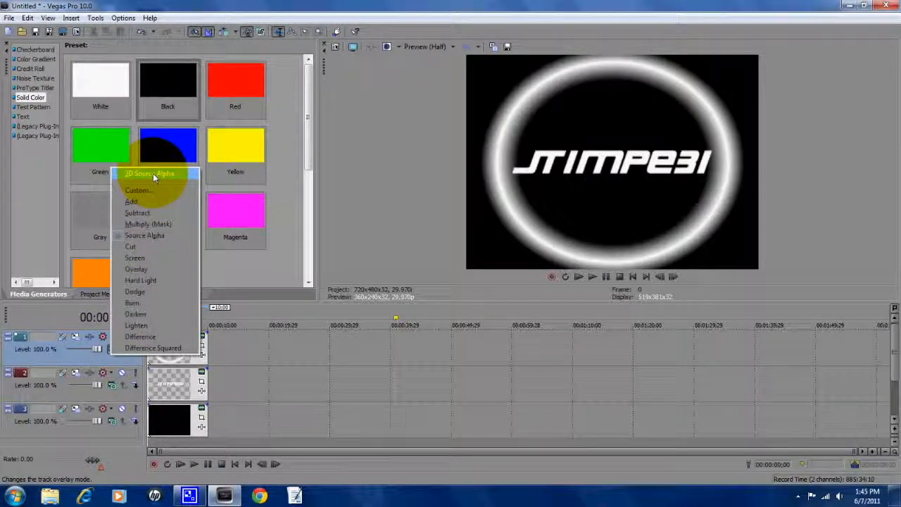
left_click(152, 174)
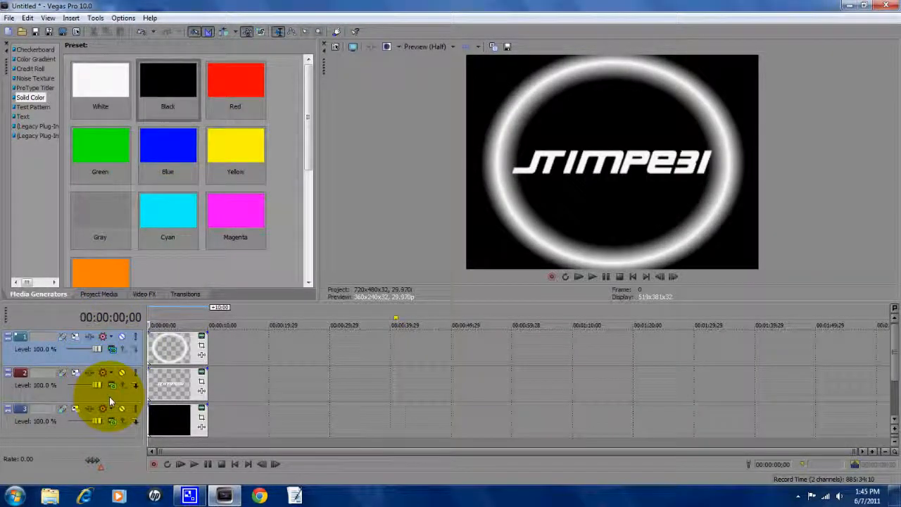
left_click(111, 386)
left_click(151, 206)
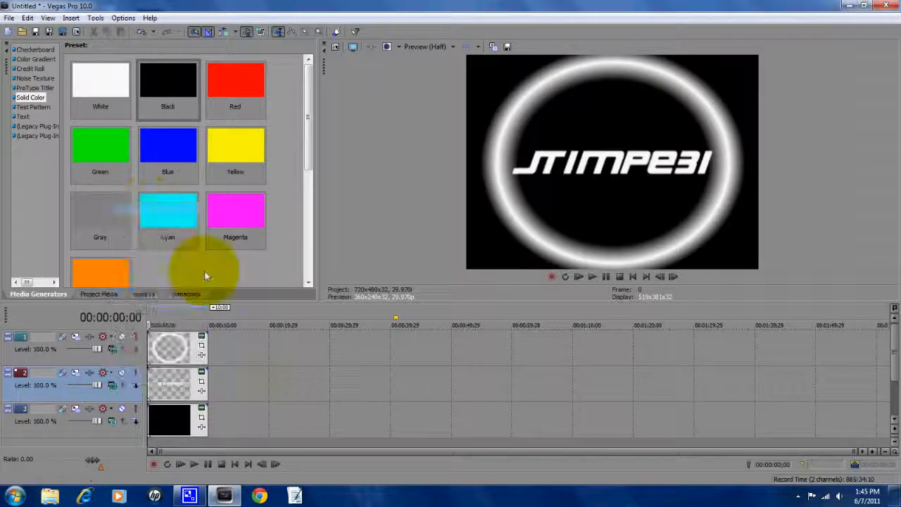
Step: Check the 3D tracks with a short playback and put the playhead back at the project start
left_click(579, 276)
left_click(605, 278)
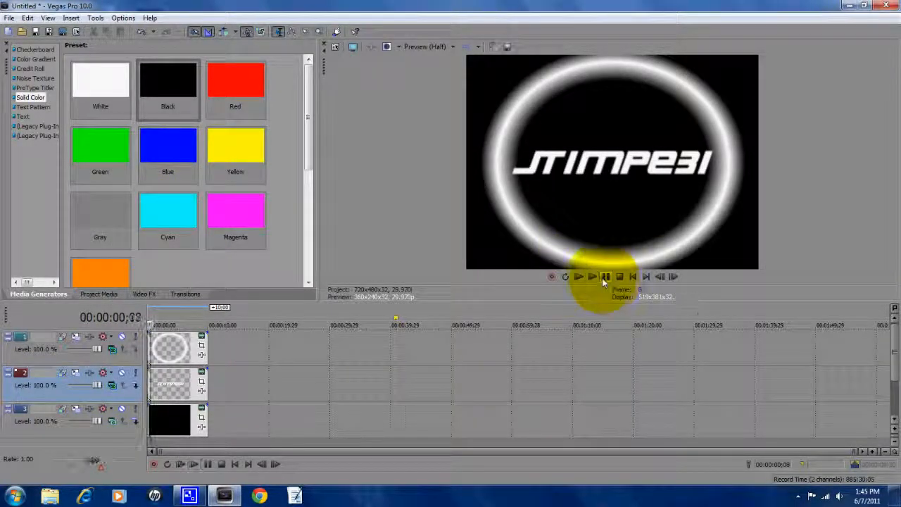
left_click(151, 344)
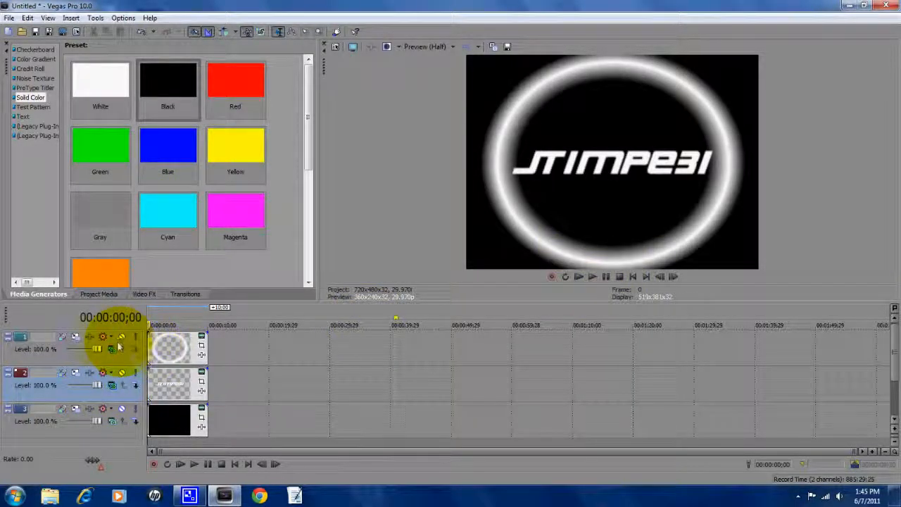
Step: Open Track Motion for track 1 with a wider workspace and set the ring's Y rotation to 90 at the start
left_click(75, 337)
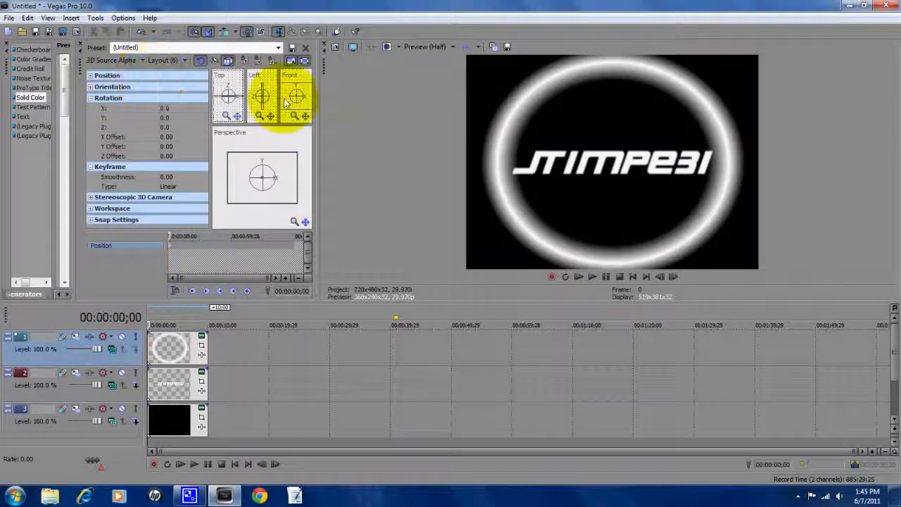
left_click_drag(318, 105, 588, 151)
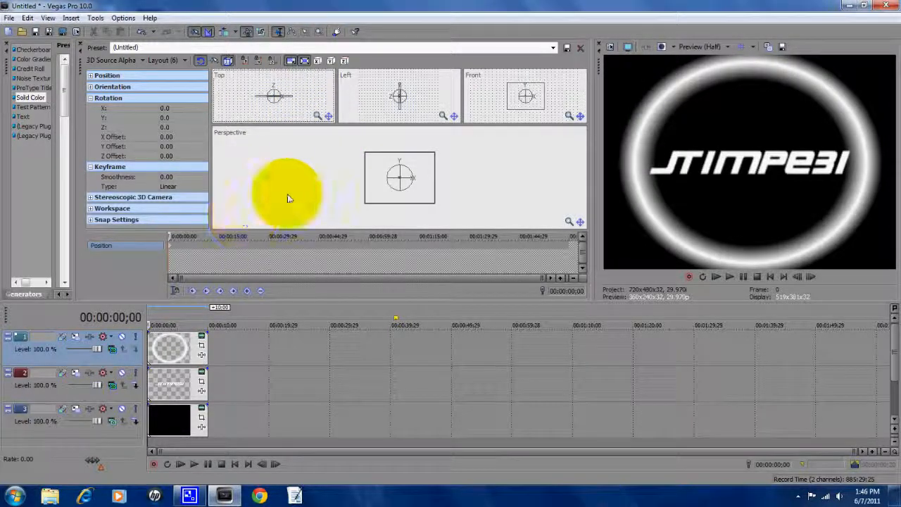
left_click(168, 117)
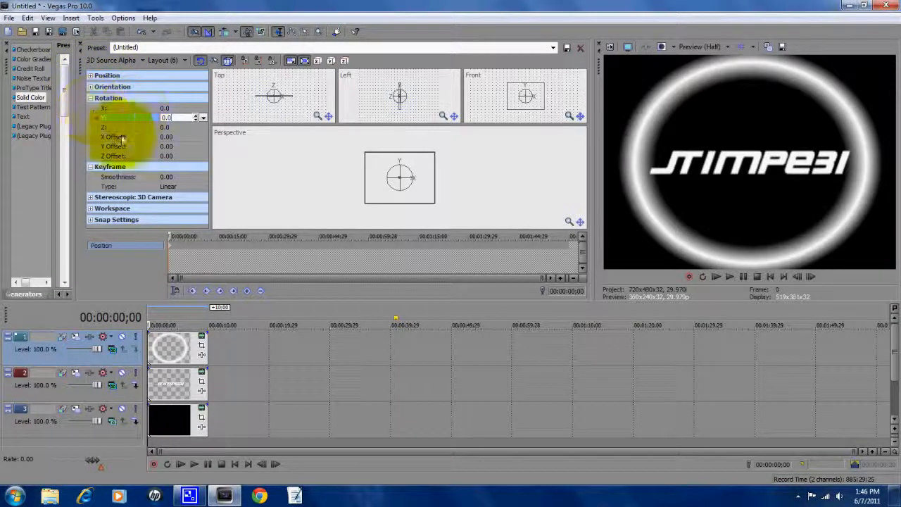
left_click(90, 167)
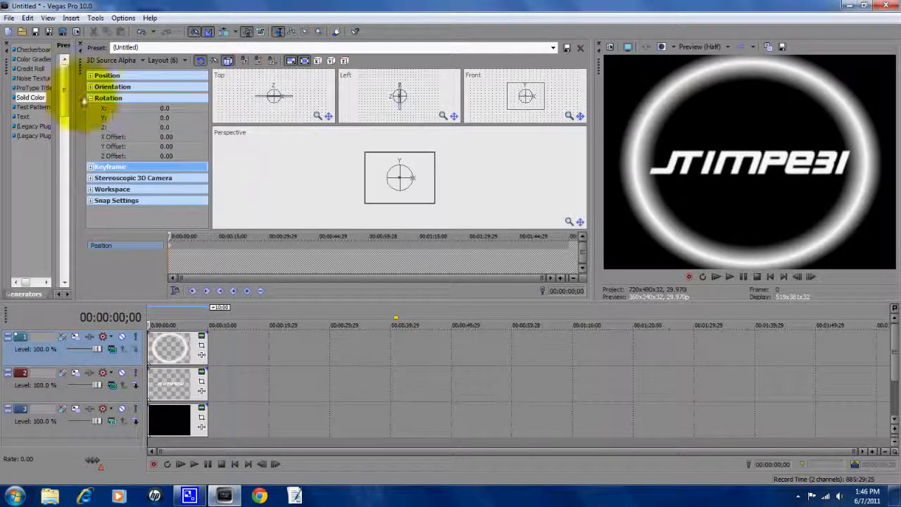
left_click(156, 128)
left_click(173, 115)
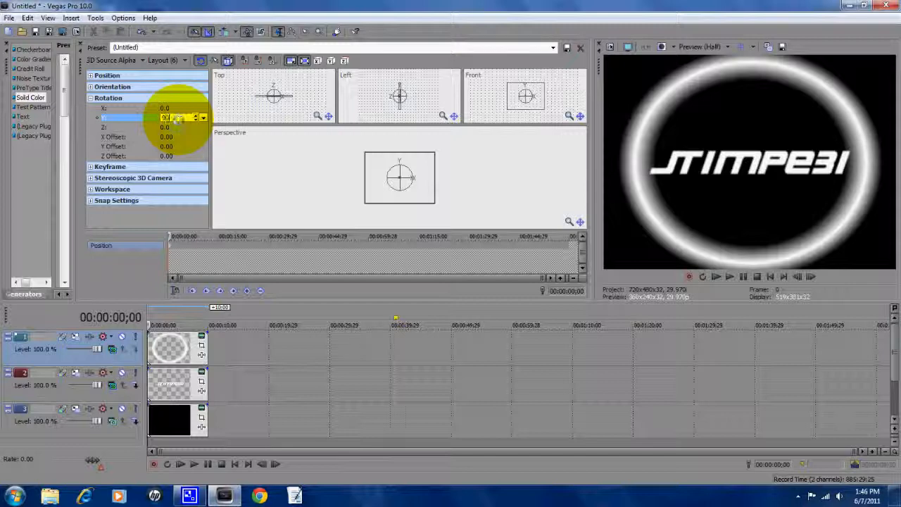
key("Return")
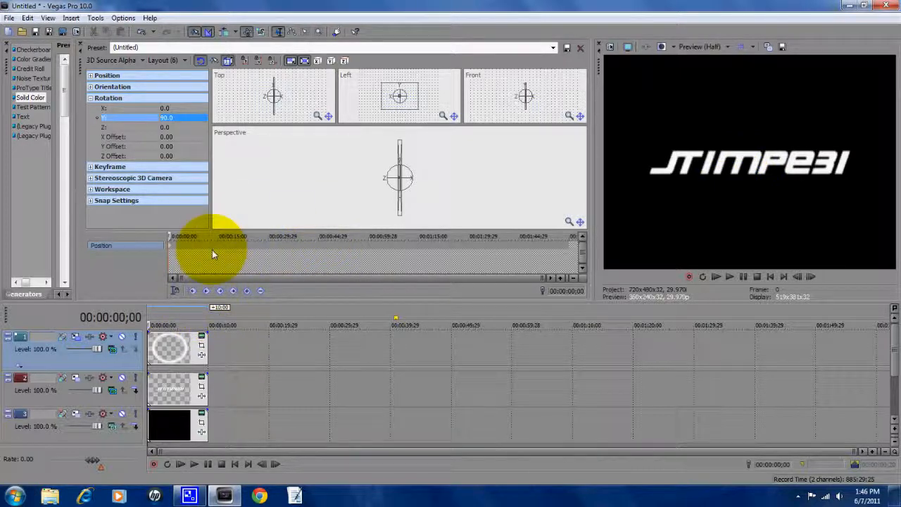
Step: Keyframe the ring's Y rotation at -180 at 00:00:05;02 on the Track Motion timeline
scroll(189, 255, "up", 5)
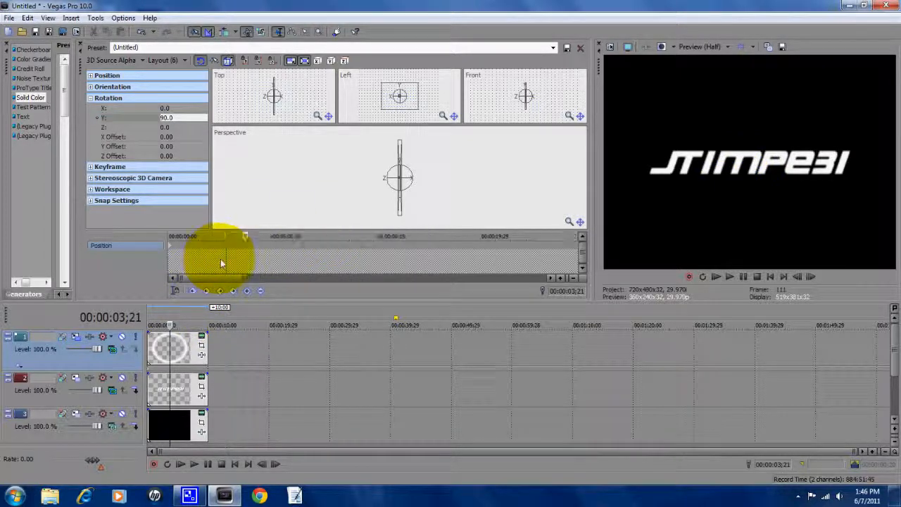
left_click(168, 239)
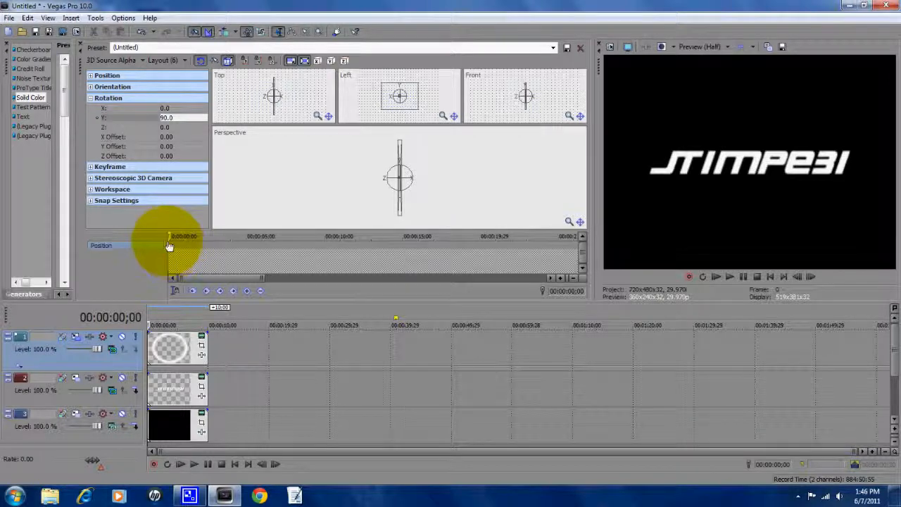
left_click_drag(170, 237, 239, 238)
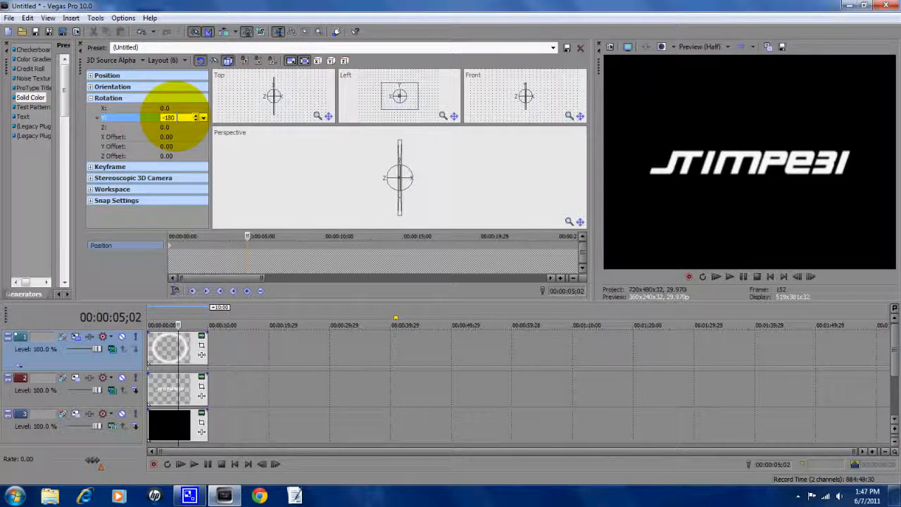
key("Return")
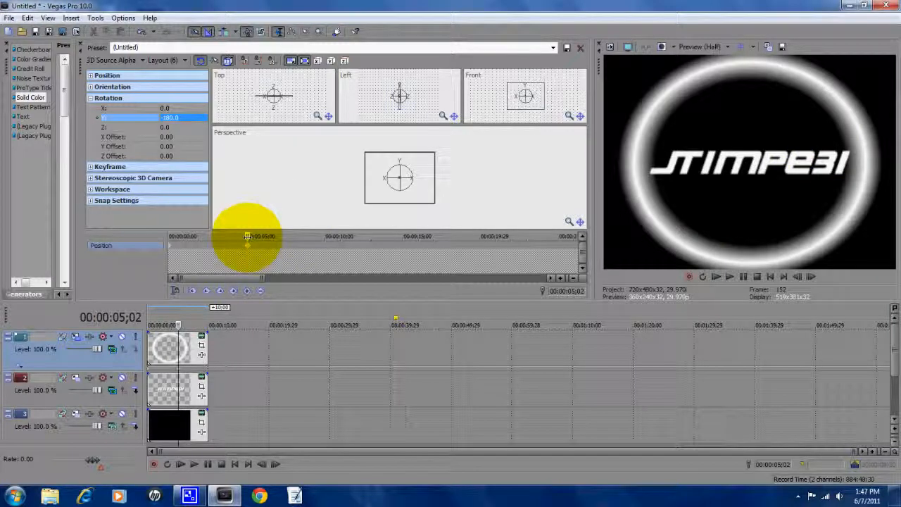
Step: Keyframe the ring's Y rotation at -360 at 00:00:09;26 and close Track Motion
left_click_drag(248, 236, 322, 236)
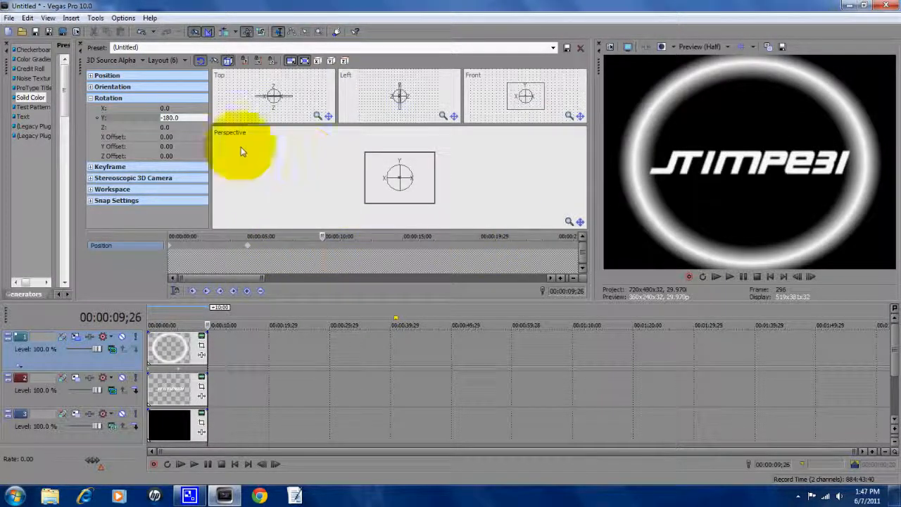
left_click(183, 118)
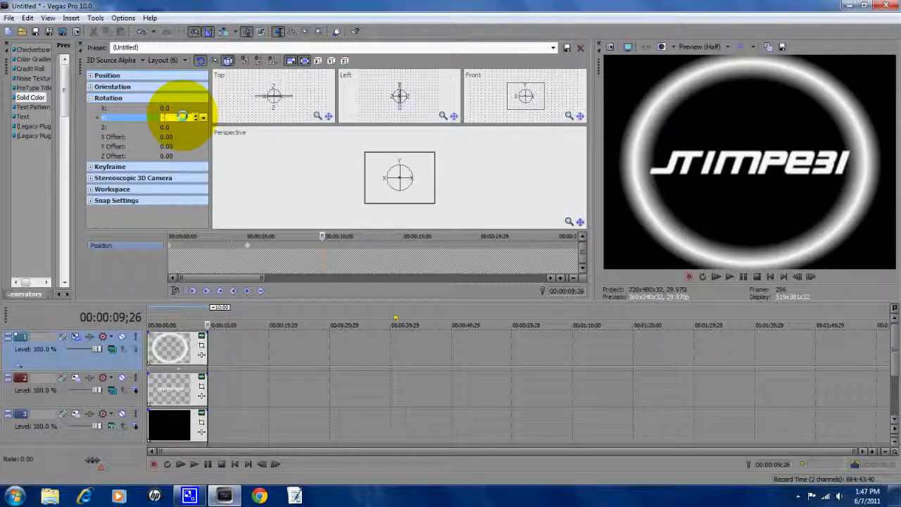
key("Return")
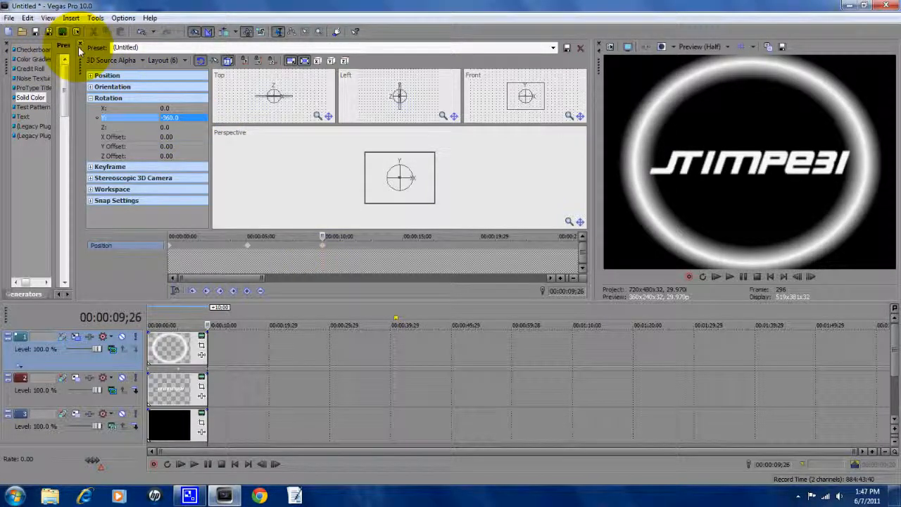
left_click(80, 47)
Step: Play the ring's rotation animation and return the playhead to the project start
left_click(716, 276)
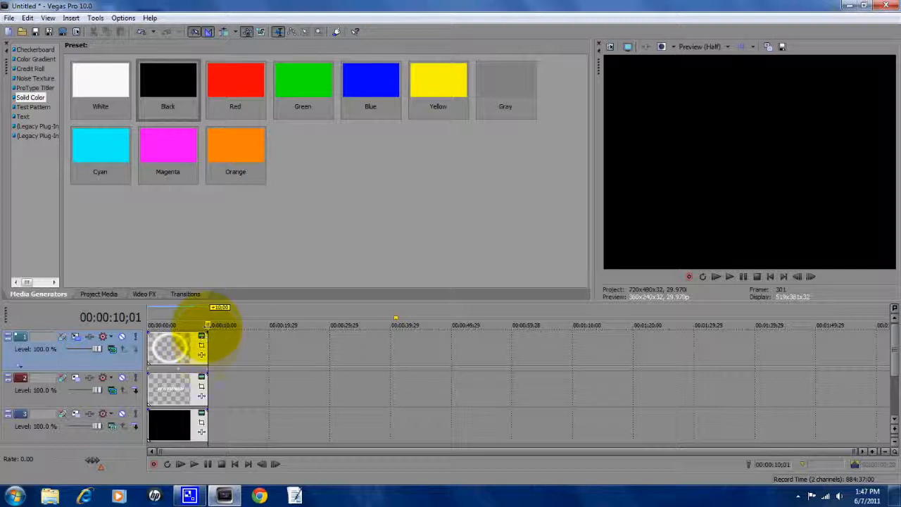
key("space")
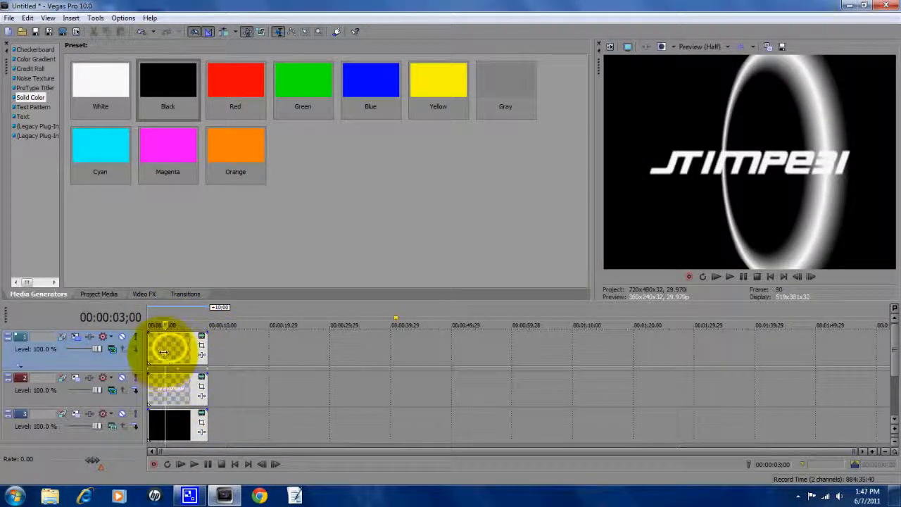
left_click_drag(165, 327, 147, 325)
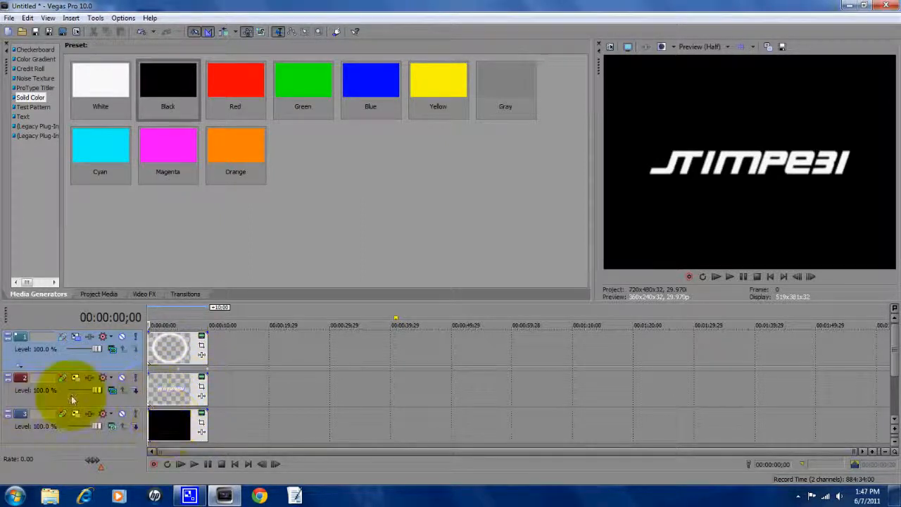
Step: Keep track 2 in 3D Source Alpha mode and set the title's X rotation to 90 at the start in Track Motion
left_click(110, 378)
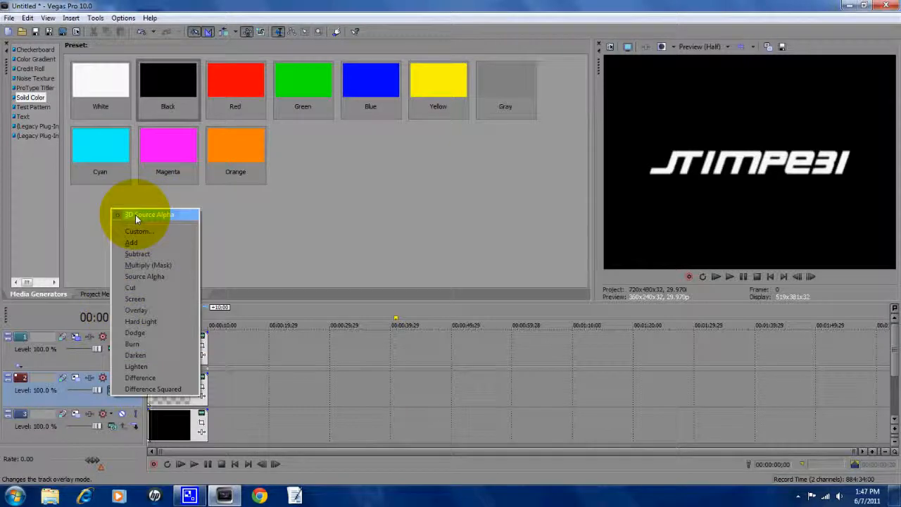
left_click(135, 215)
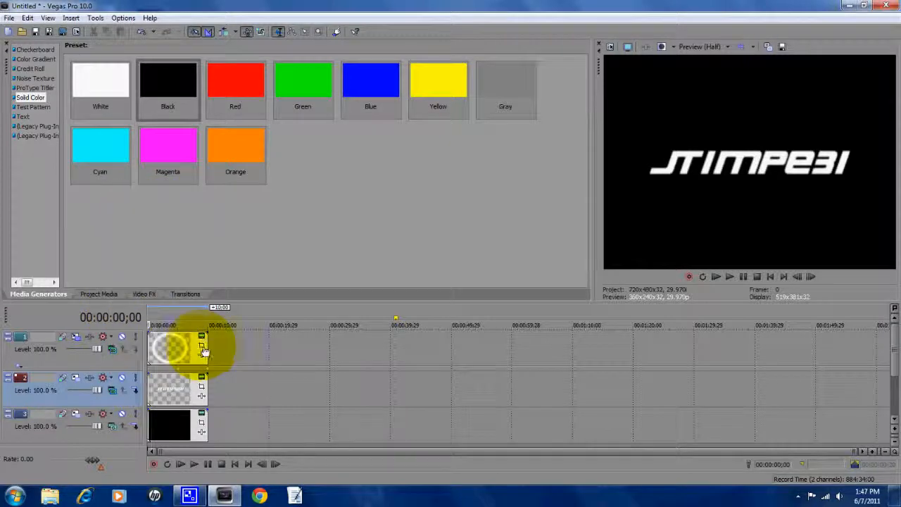
left_click(77, 377)
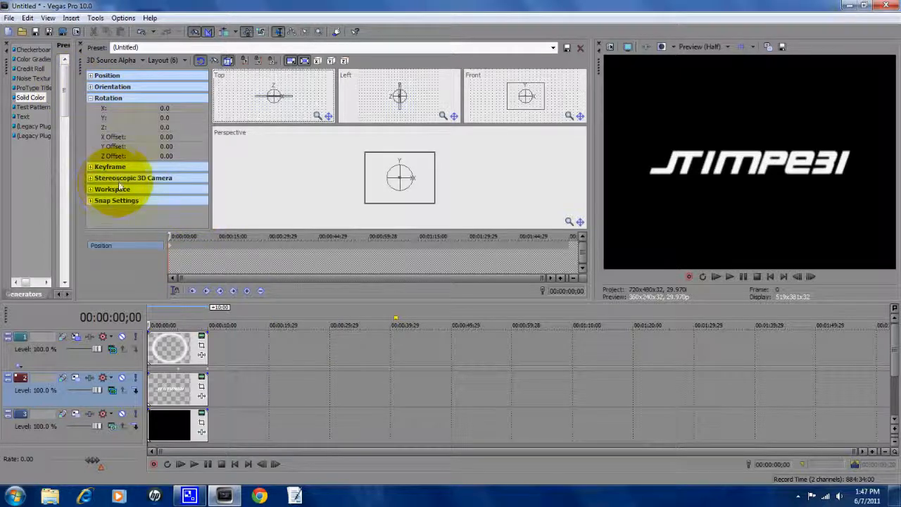
left_click(167, 109)
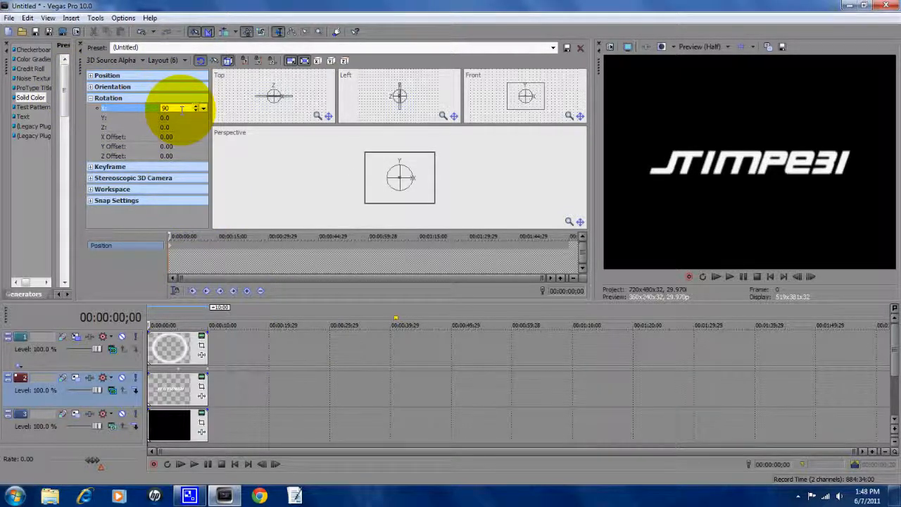
key("Return")
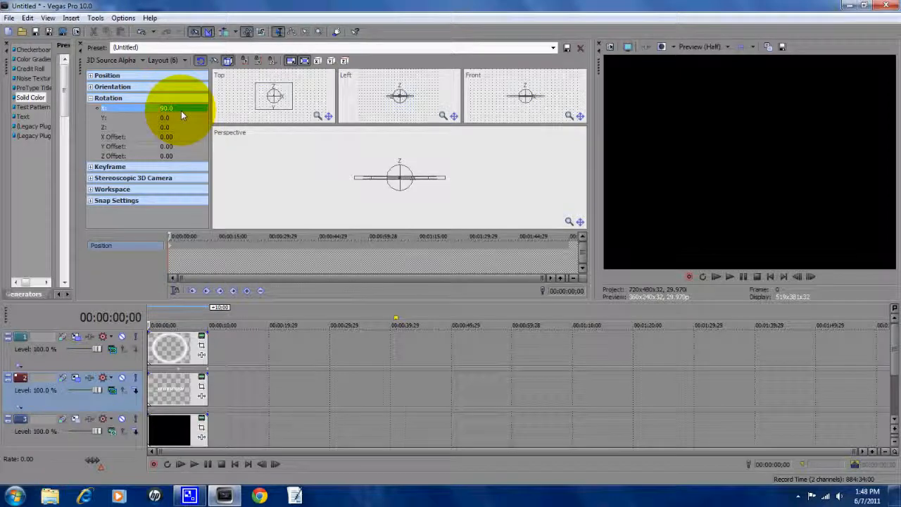
Step: Keyframe the title's X rotation at -180 at 00:00:05;00 on the Track Motion timeline
left_click(179, 243)
scroll(183, 247, "up", 3)
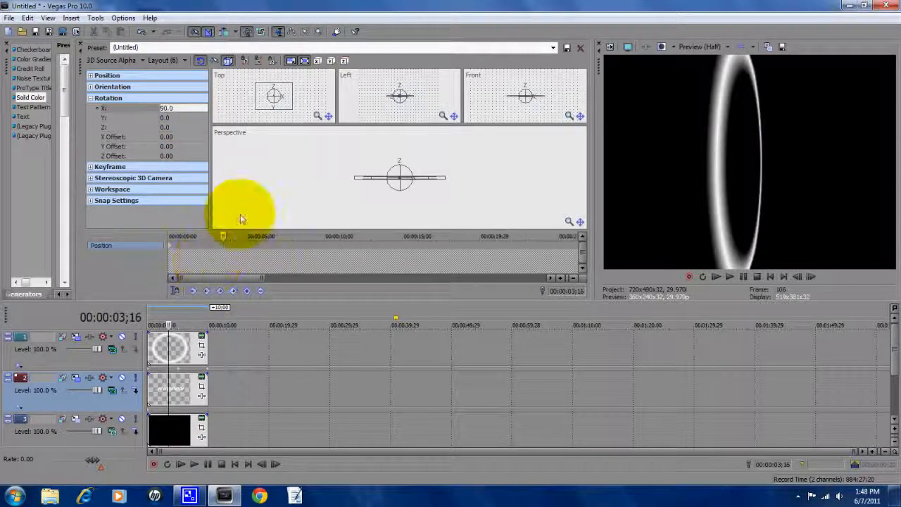
left_click_drag(224, 237, 246, 237)
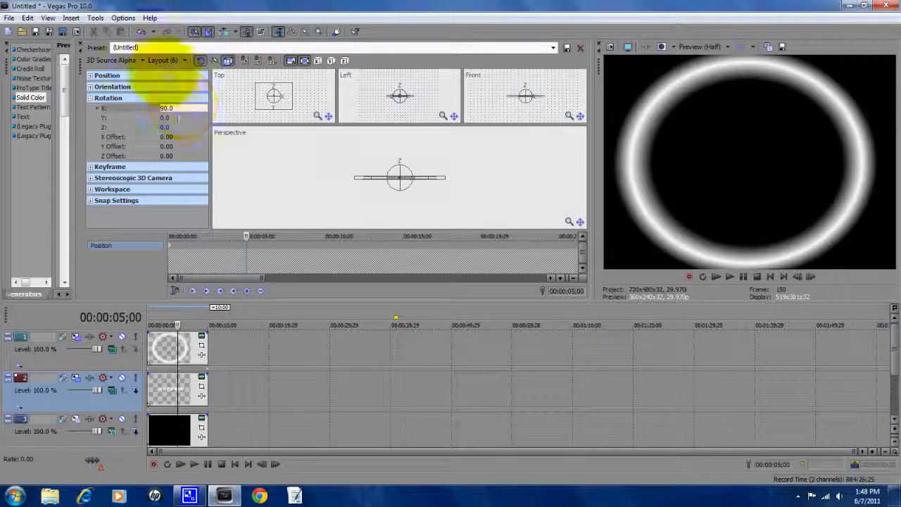
left_click(175, 108)
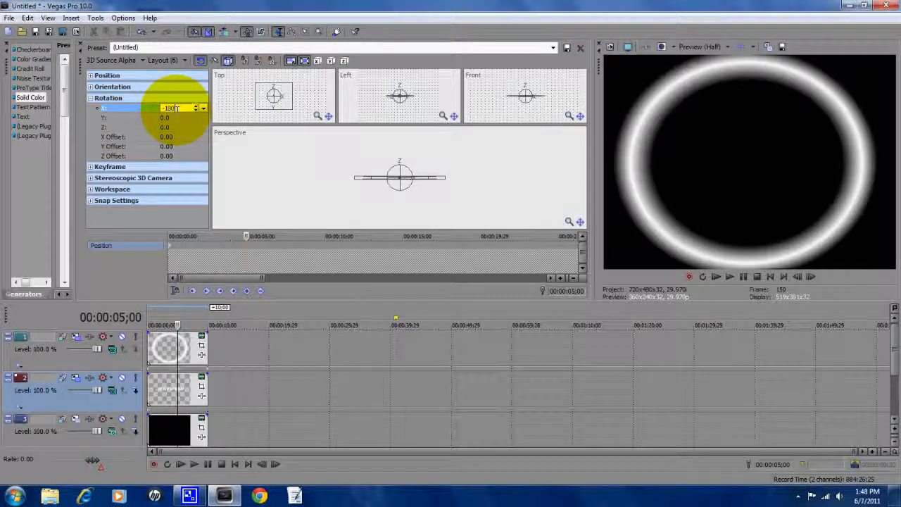
key("Return")
Step: Keyframe the title's X rotation at -360 at 00:00:09;25 and close Track Motion
left_click_drag(246, 236, 321, 235)
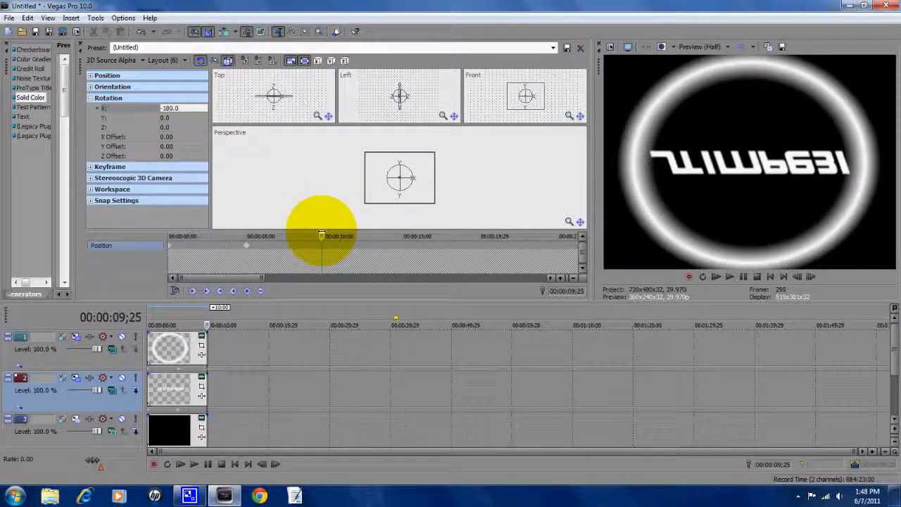
left_click(180, 108)
type("-360")
key("Return")
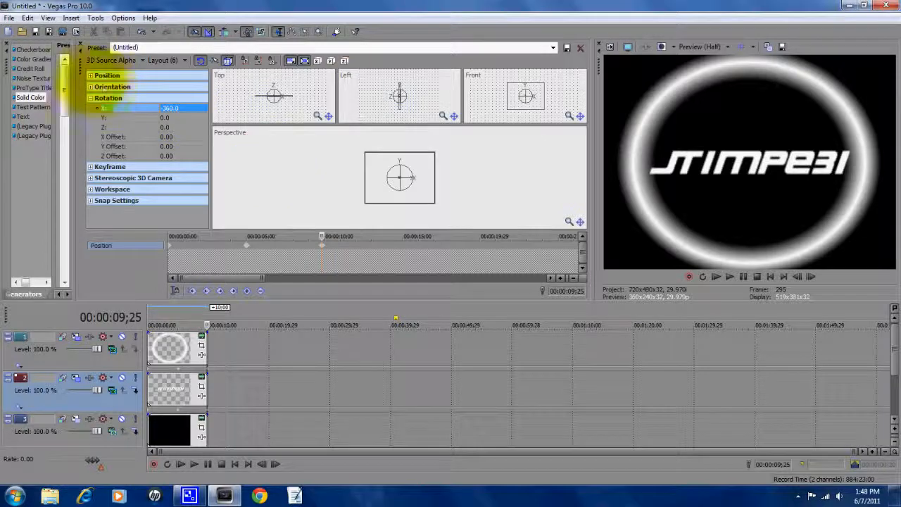
left_click(82, 45)
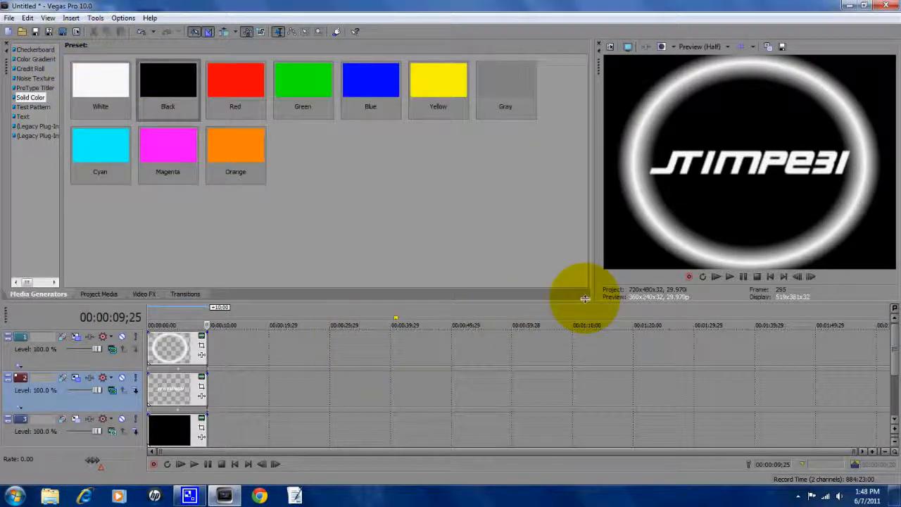
Step: Play the combined ring and title animation, pause it, and move the playhead back to 00:00:01;20
left_click(715, 277)
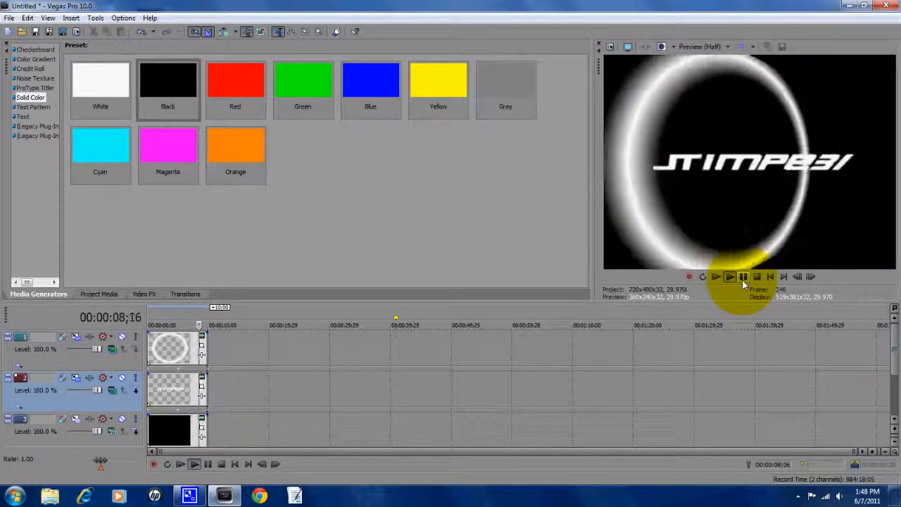
left_click(742, 277)
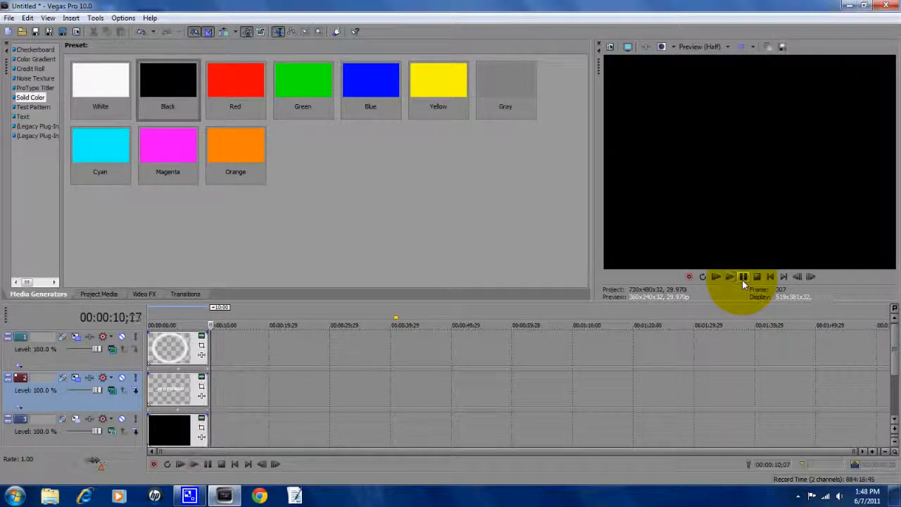
left_click_drag(209, 345, 157, 352)
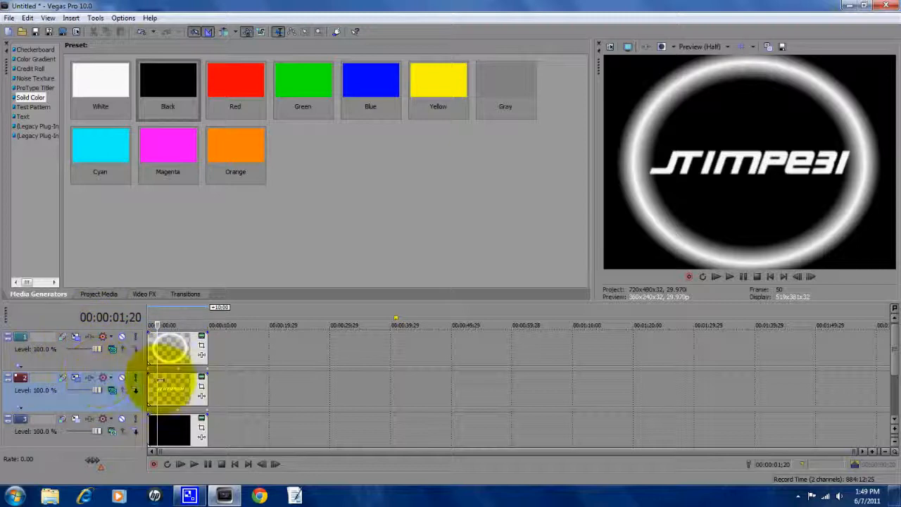
Step: Turn on keyframe animation for the elliptical ring's Color Gradient and select the ring's white control point
left_click(202, 339)
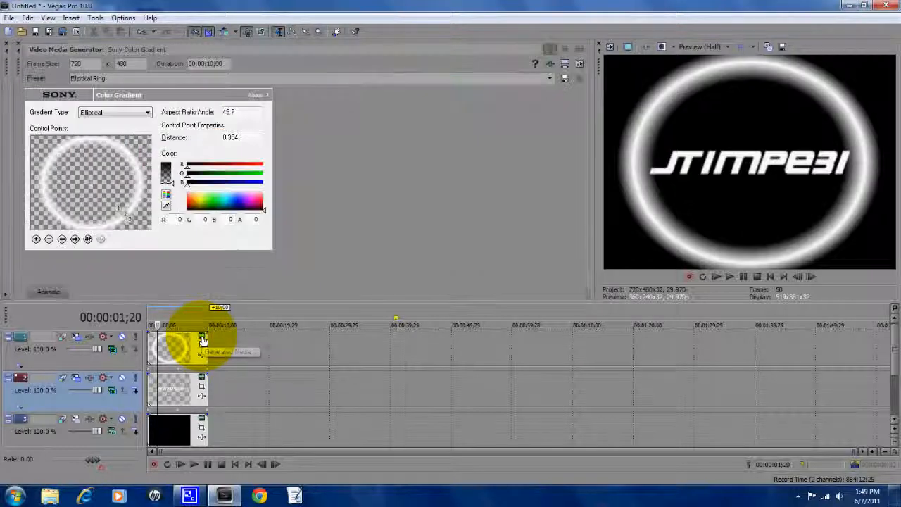
left_click(40, 290)
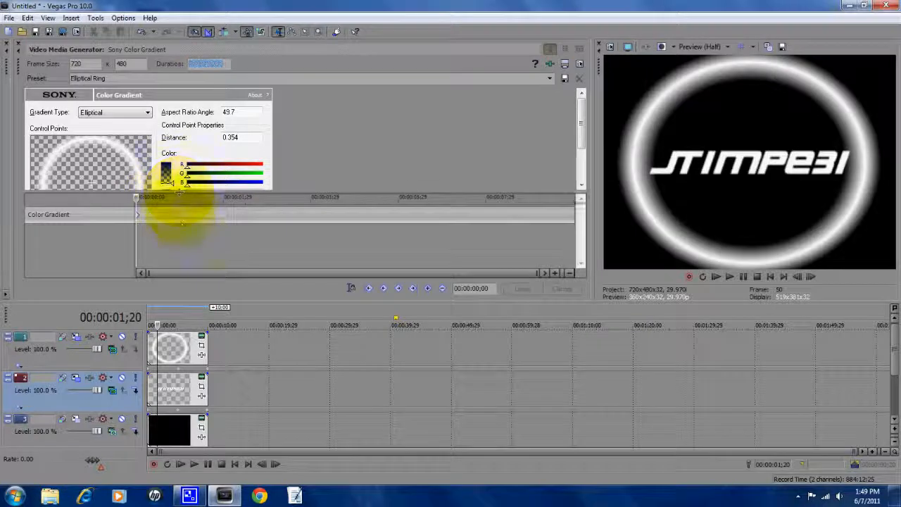
left_click(76, 246)
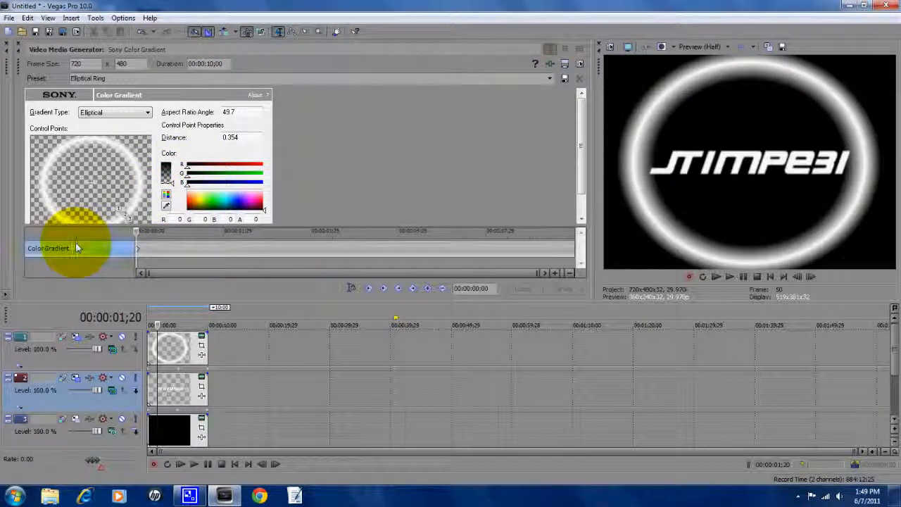
left_click(123, 215)
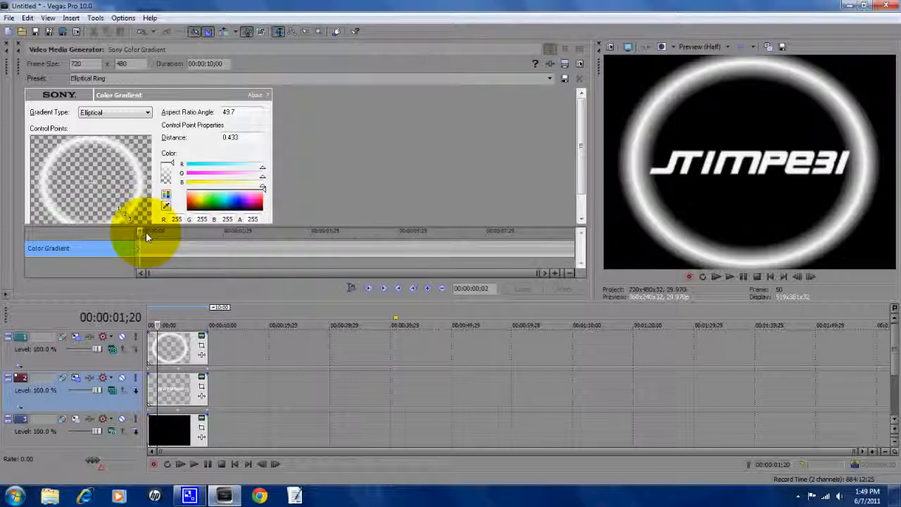
Step: Keyframe the ring's selected control point as pure red (R 255, G 0, B 0) at 00:00:05;23
left_click_drag(155, 232, 390, 248)
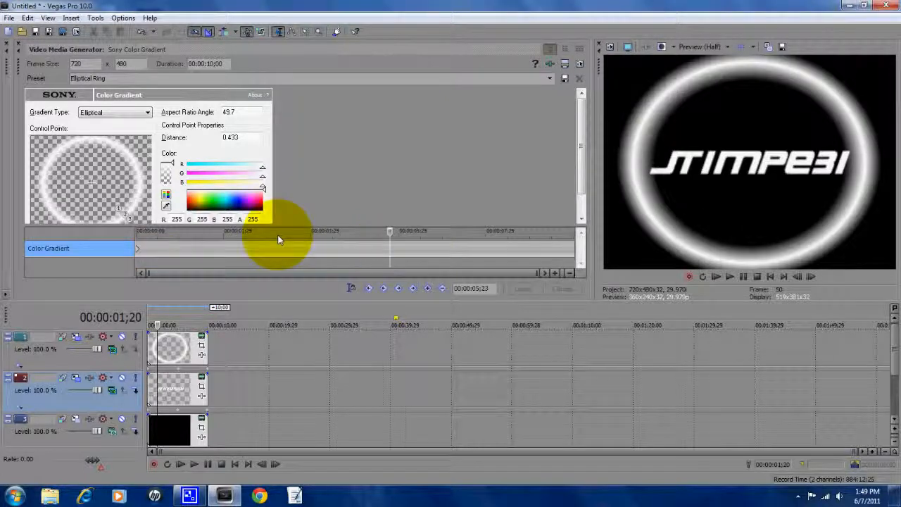
left_click(261, 201)
left_click_drag(261, 204, 266, 205)
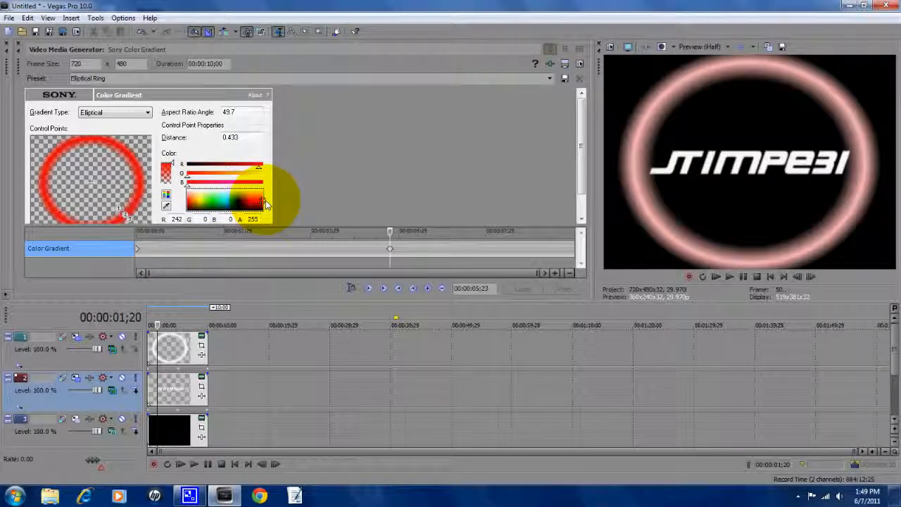
left_click_drag(259, 168, 290, 168)
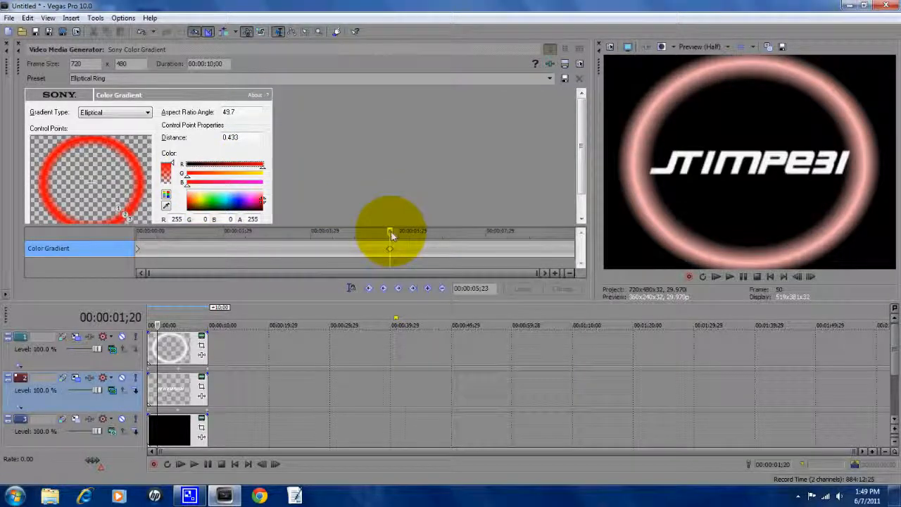
Step: Keyframe the ring's color as white at 00:00:07;28 and close the media generator
left_click(474, 247)
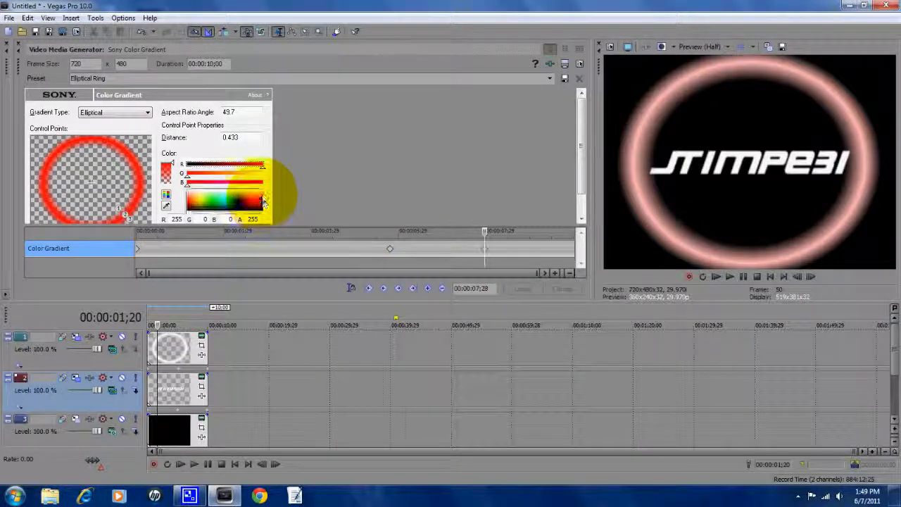
left_click(261, 188)
left_click(17, 42)
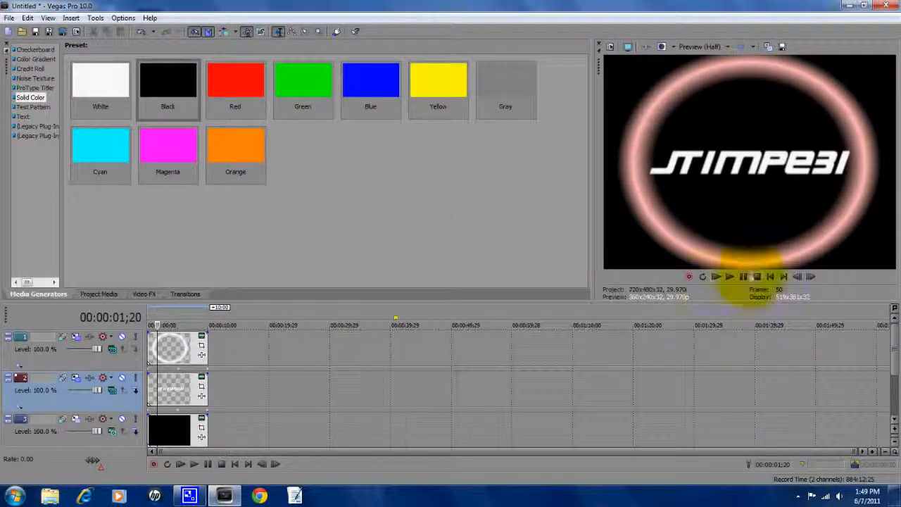
Step: Play the intro to check the ring's color animation, pause it, and move the playhead to 00:00:03;16
left_click(715, 275)
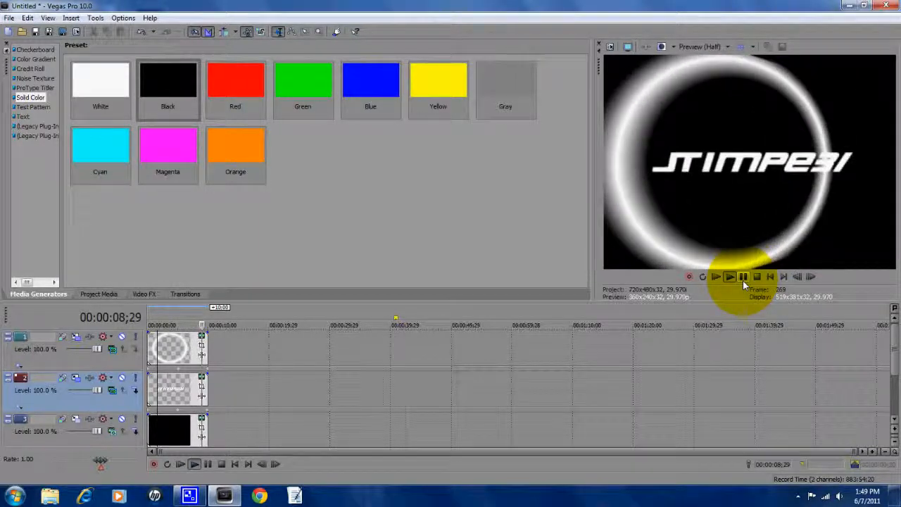
left_click(743, 280)
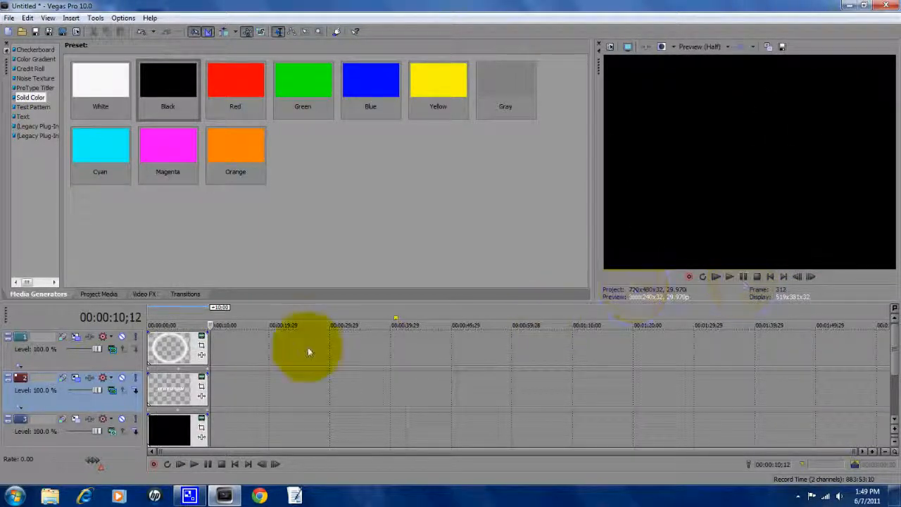
left_click(173, 345)
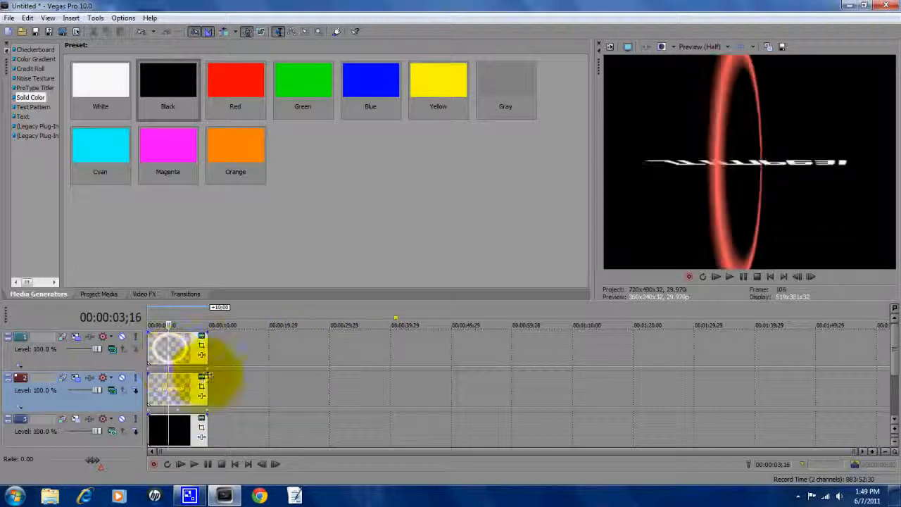
Step: Review the title's text settings, including the outline, shadow and deformation effects, and close its media generator
left_click(202, 382)
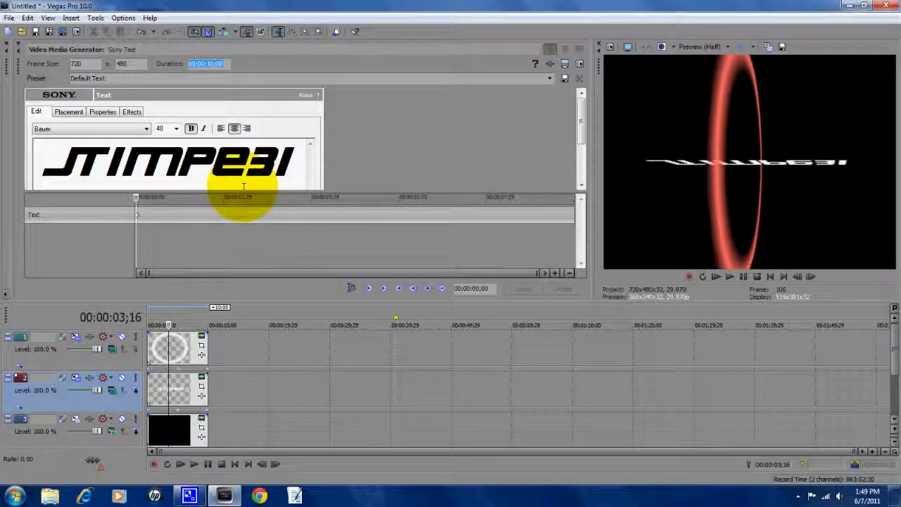
left_click_drag(242, 197, 210, 233)
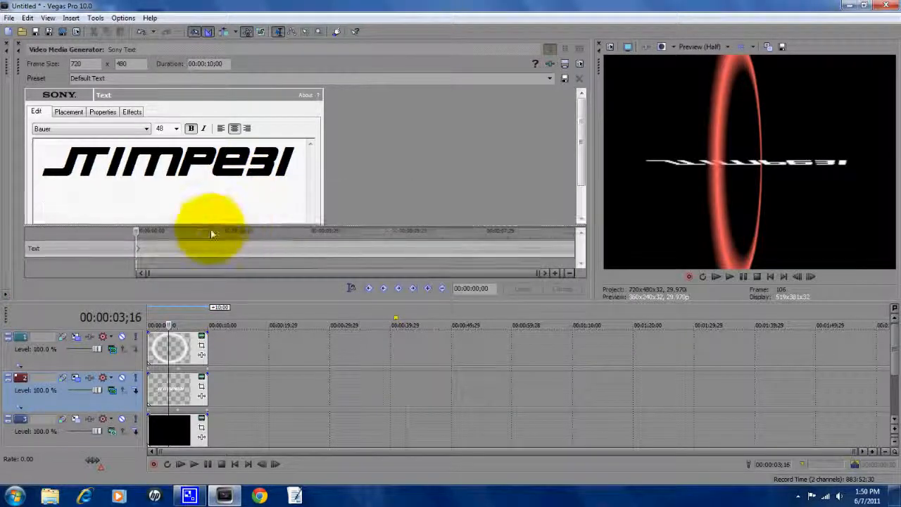
left_click(69, 112)
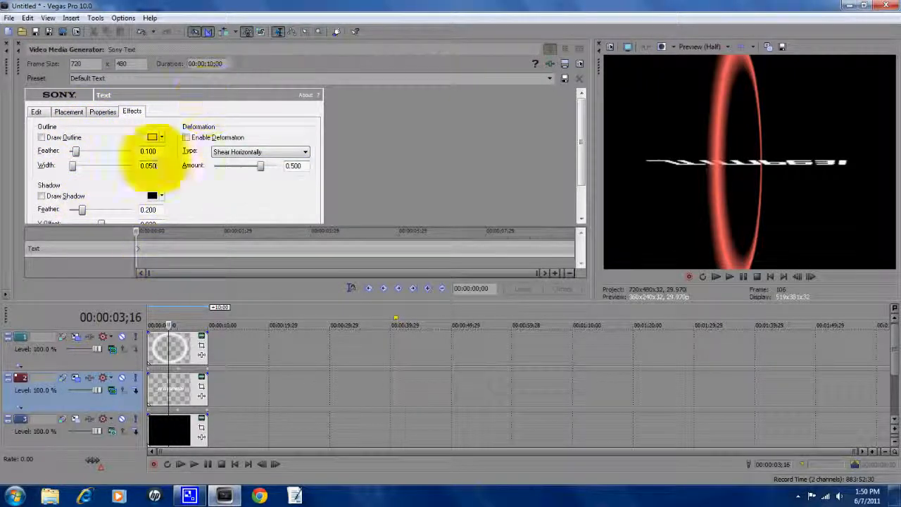
left_click(19, 47)
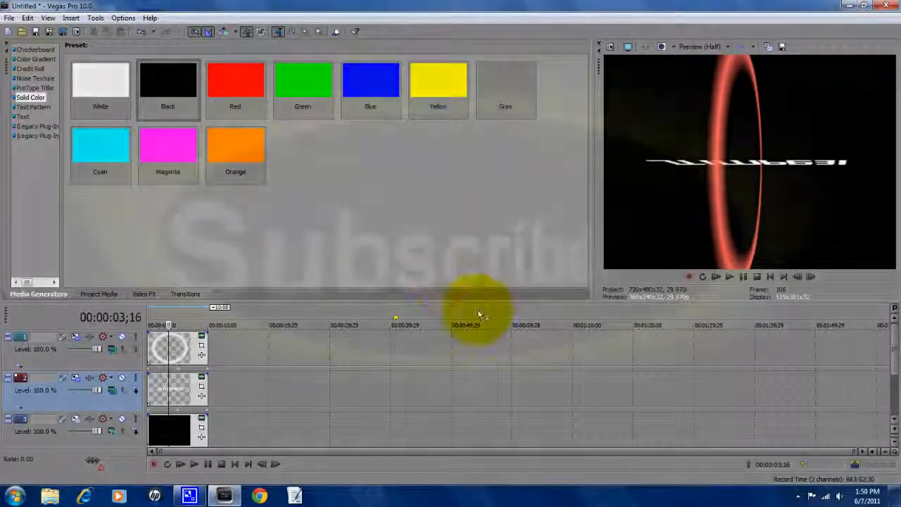